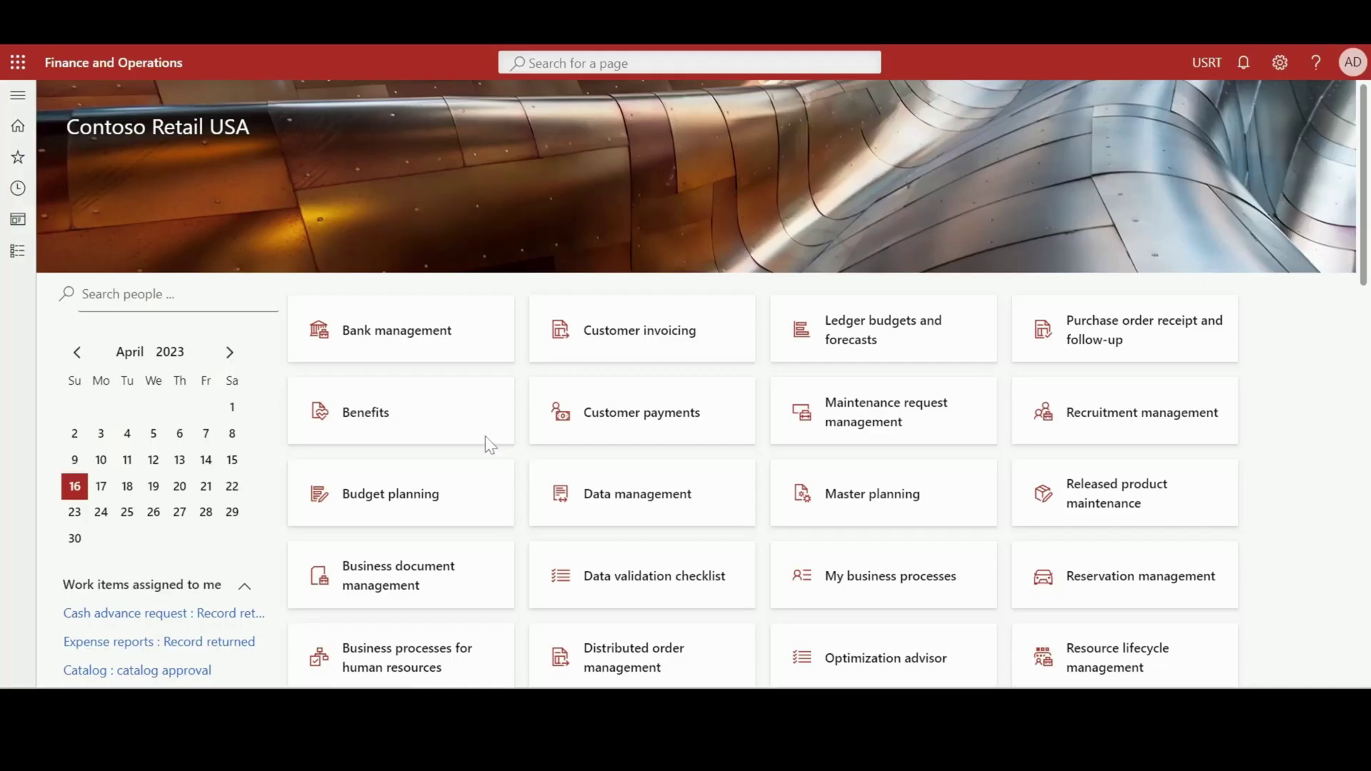
- Open Released products from Product information management and list its Open in Excel workbooks
left_click(18, 252)
left_click(322, 357)
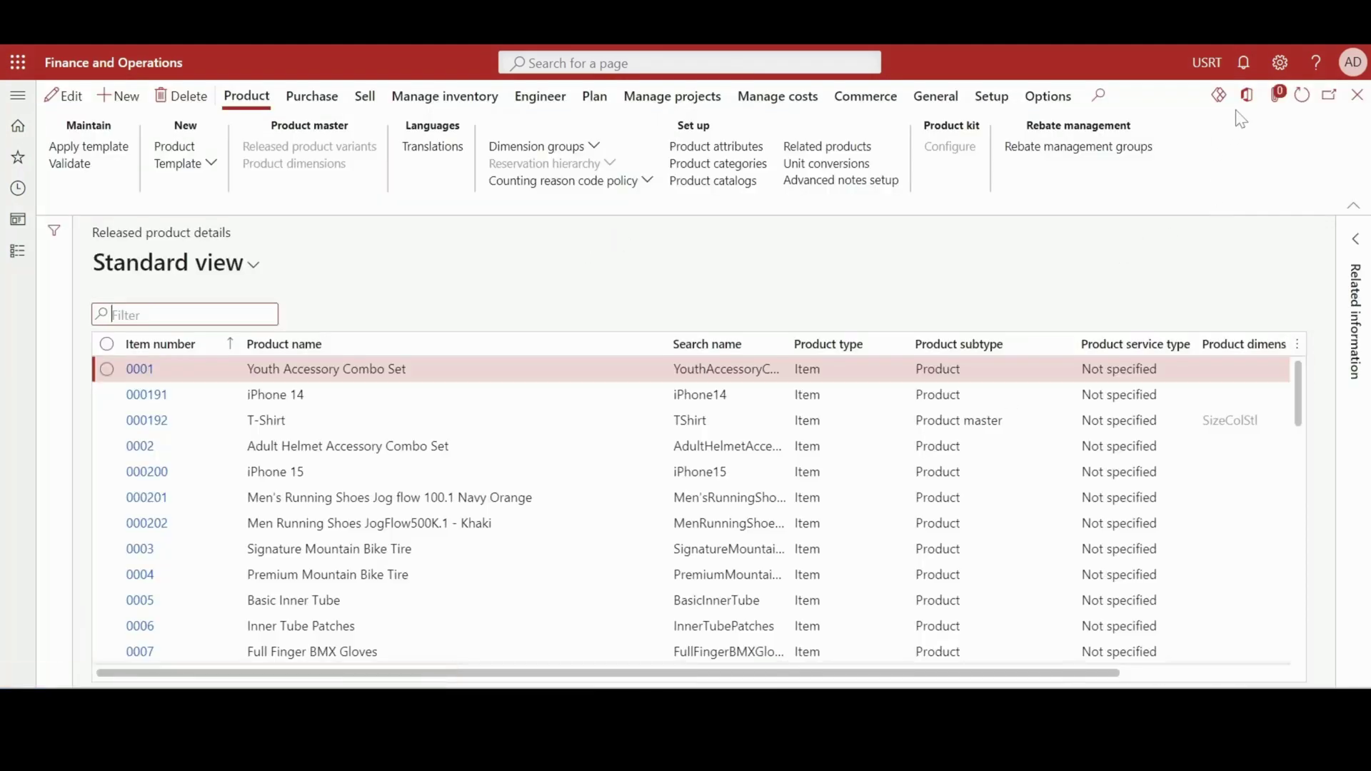
left_click(1246, 113)
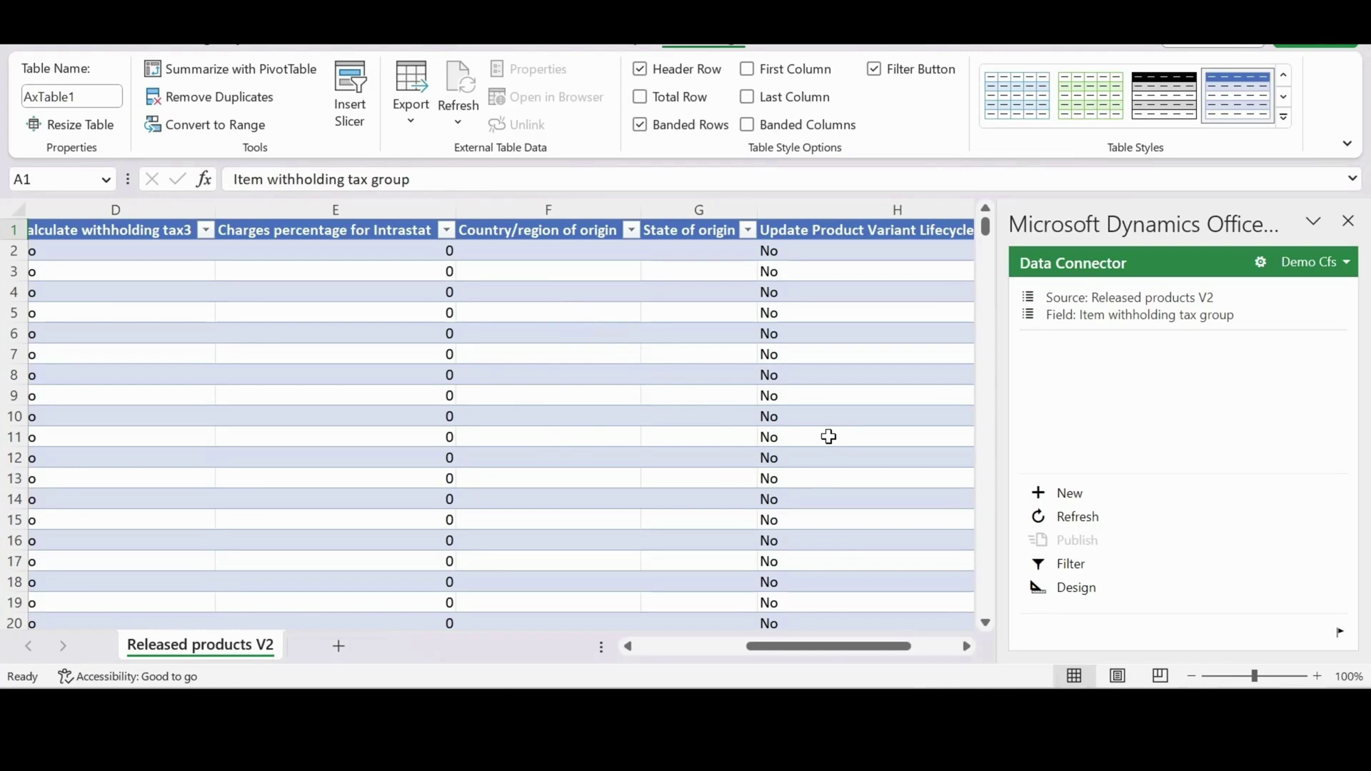
- Switch the Released products V2 workbook's Data Connector into Design mode
left_click_drag(817, 646, 572, 649)
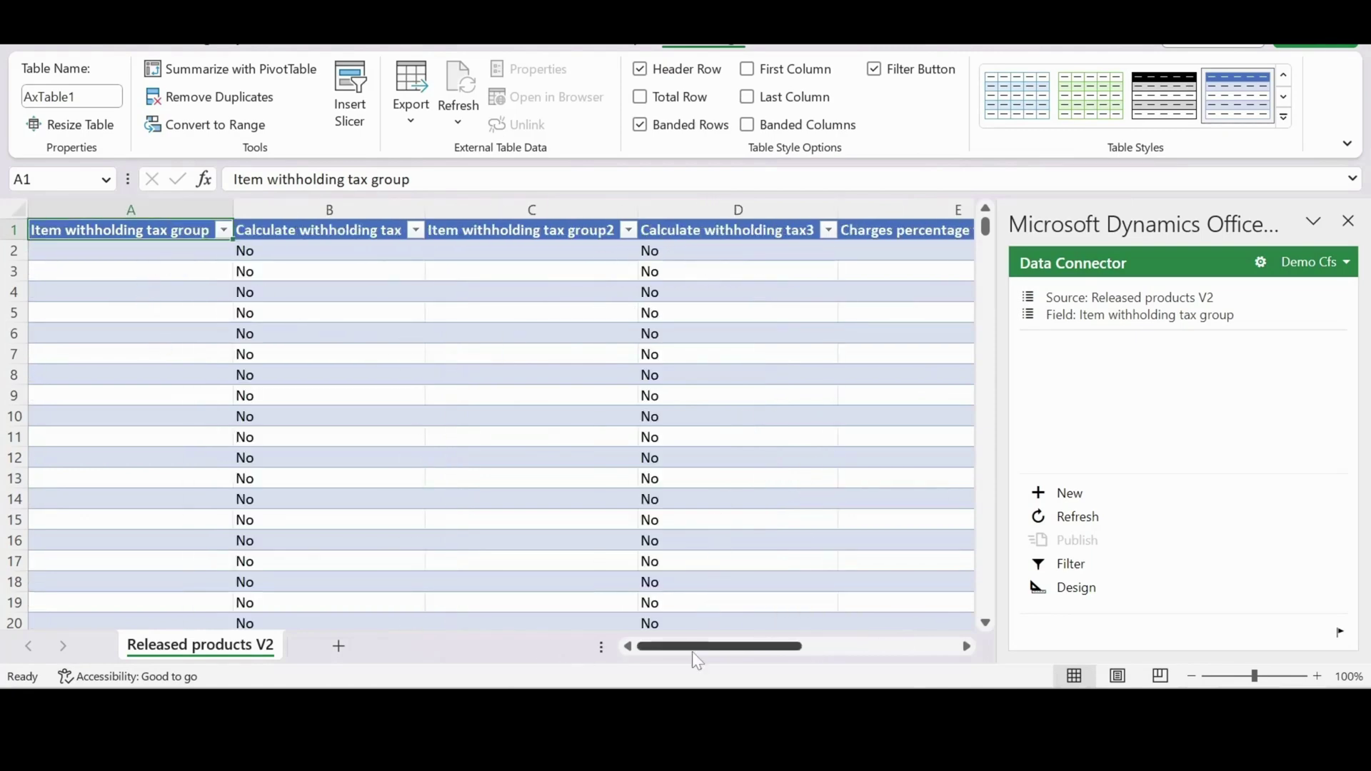
left_click_drag(691, 651, 850, 651)
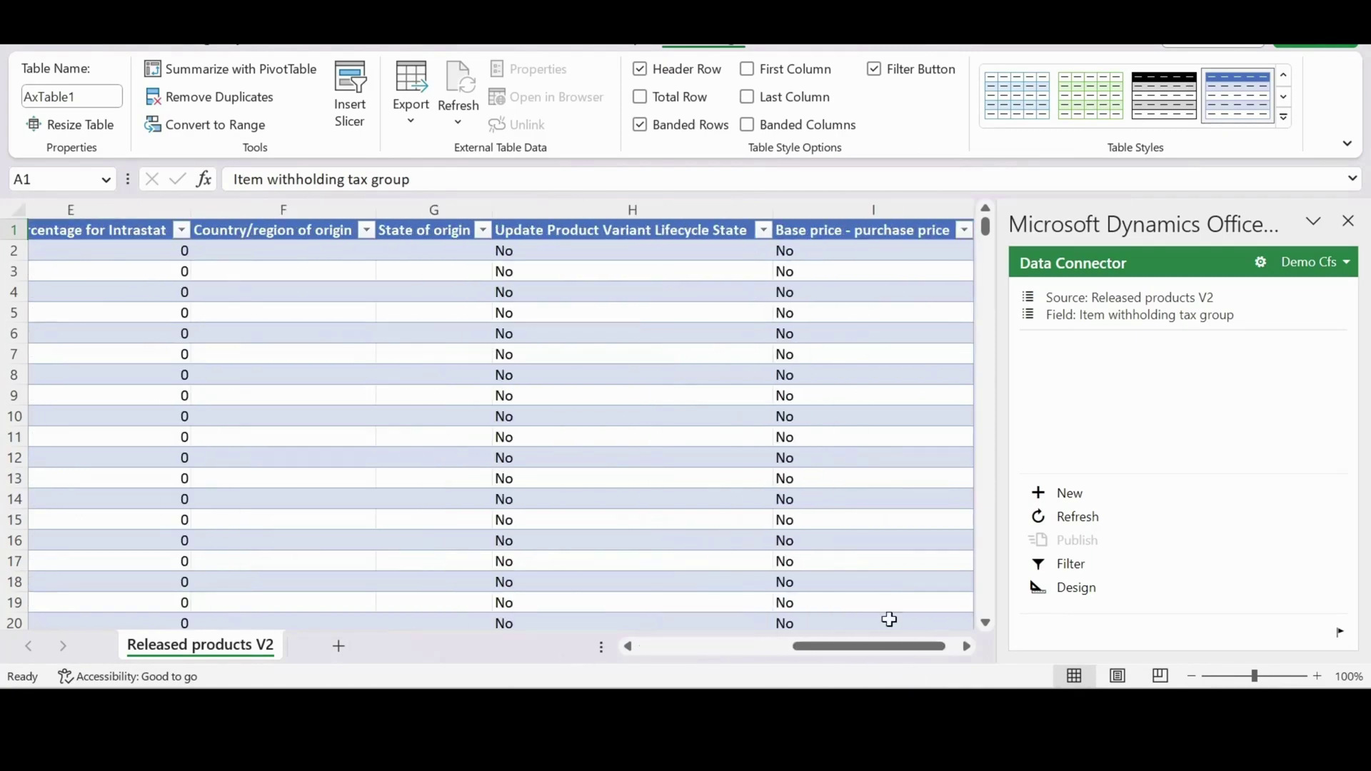
left_click(1059, 596)
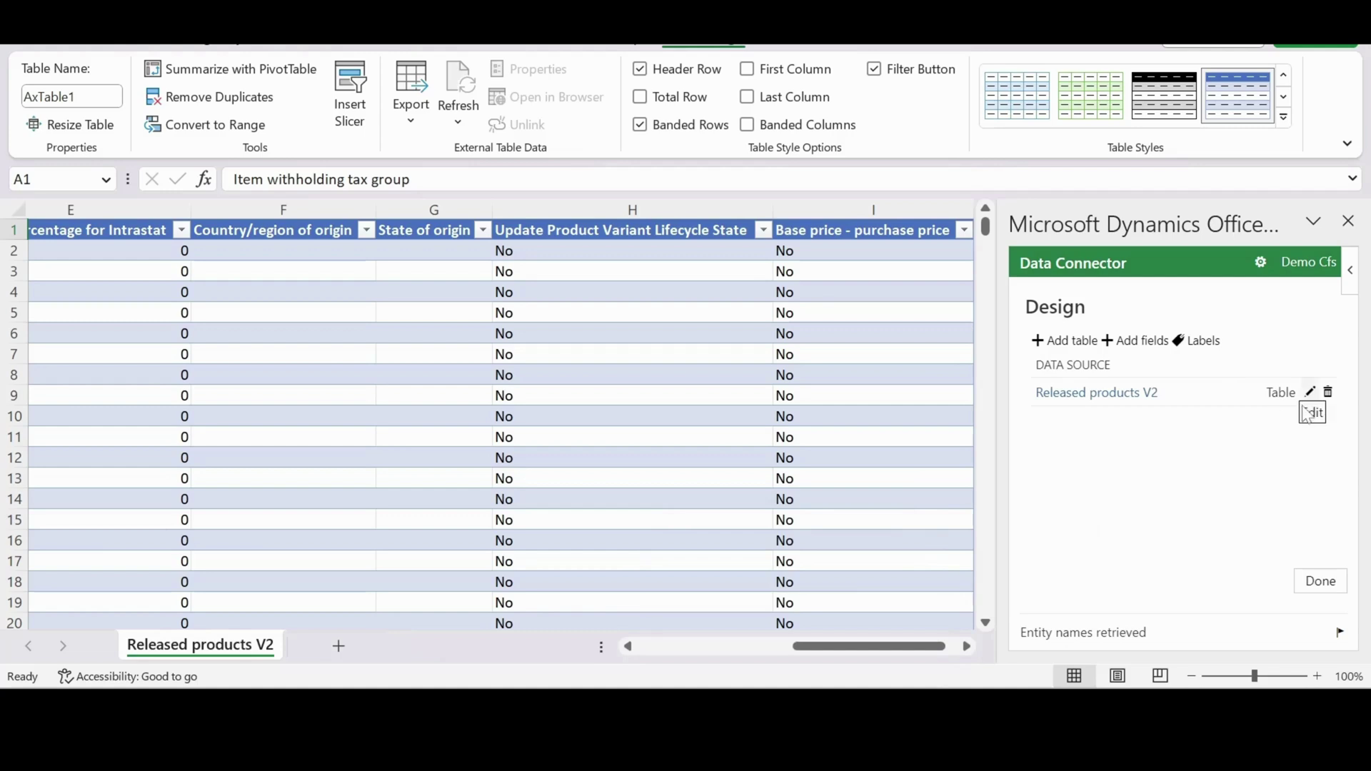
- Edit the Released products V2 data source and remove every selected field, emptying the list
left_click(1311, 392)
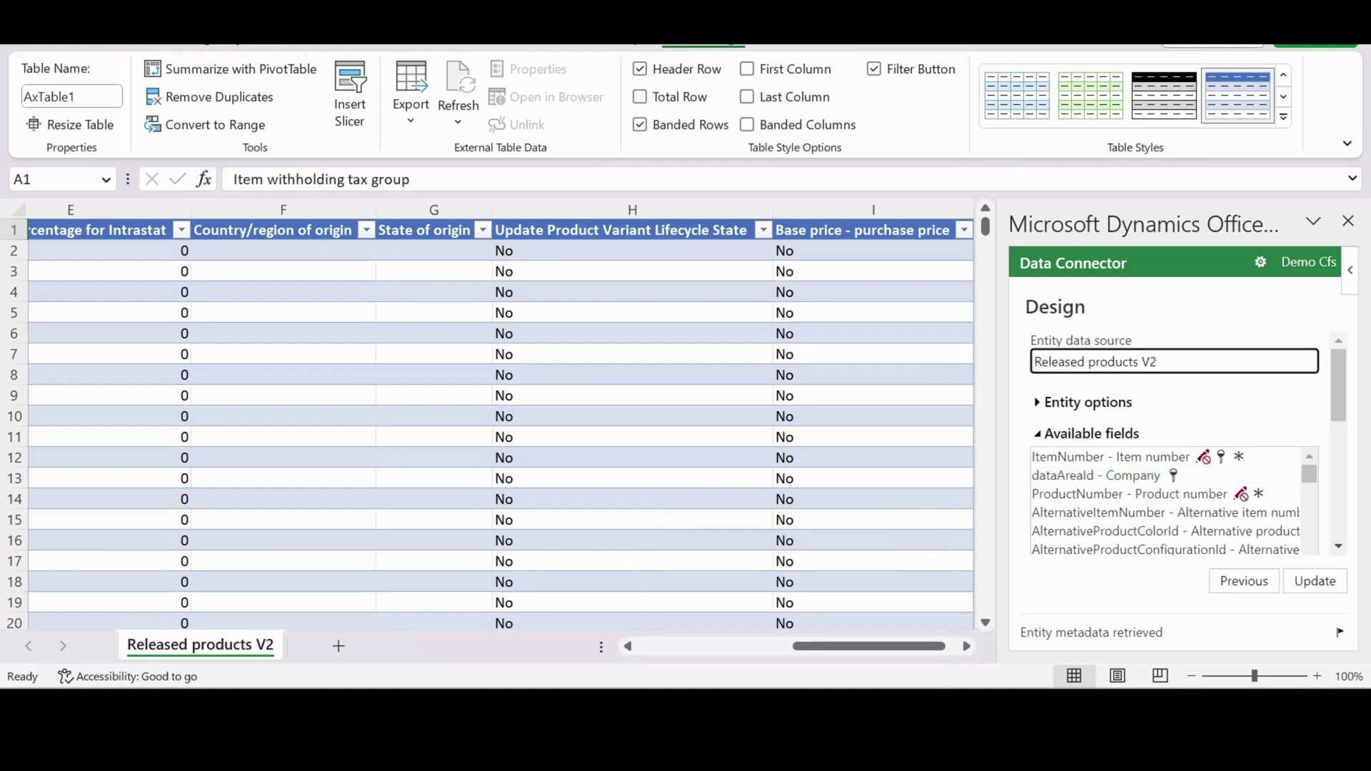
left_click_drag(1339, 411, 1335, 478)
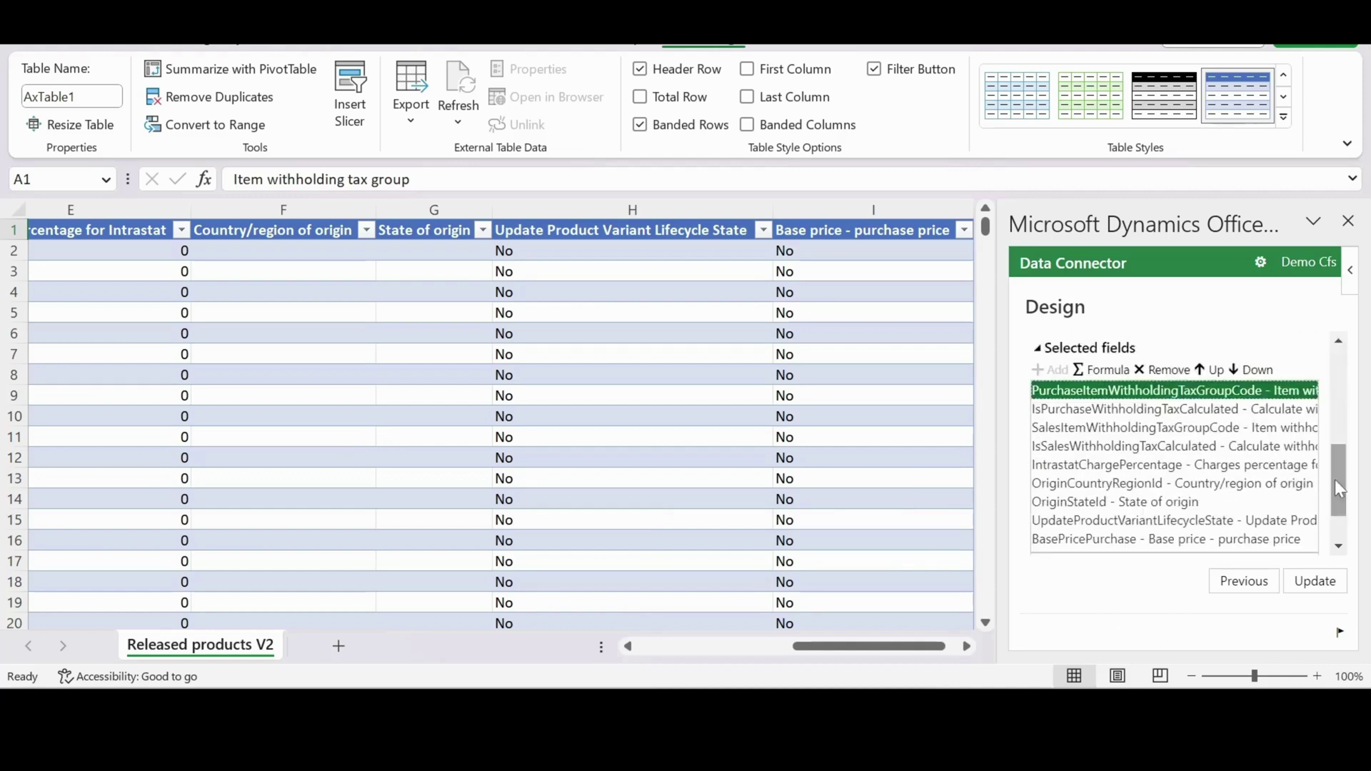
double_click(1129, 413)
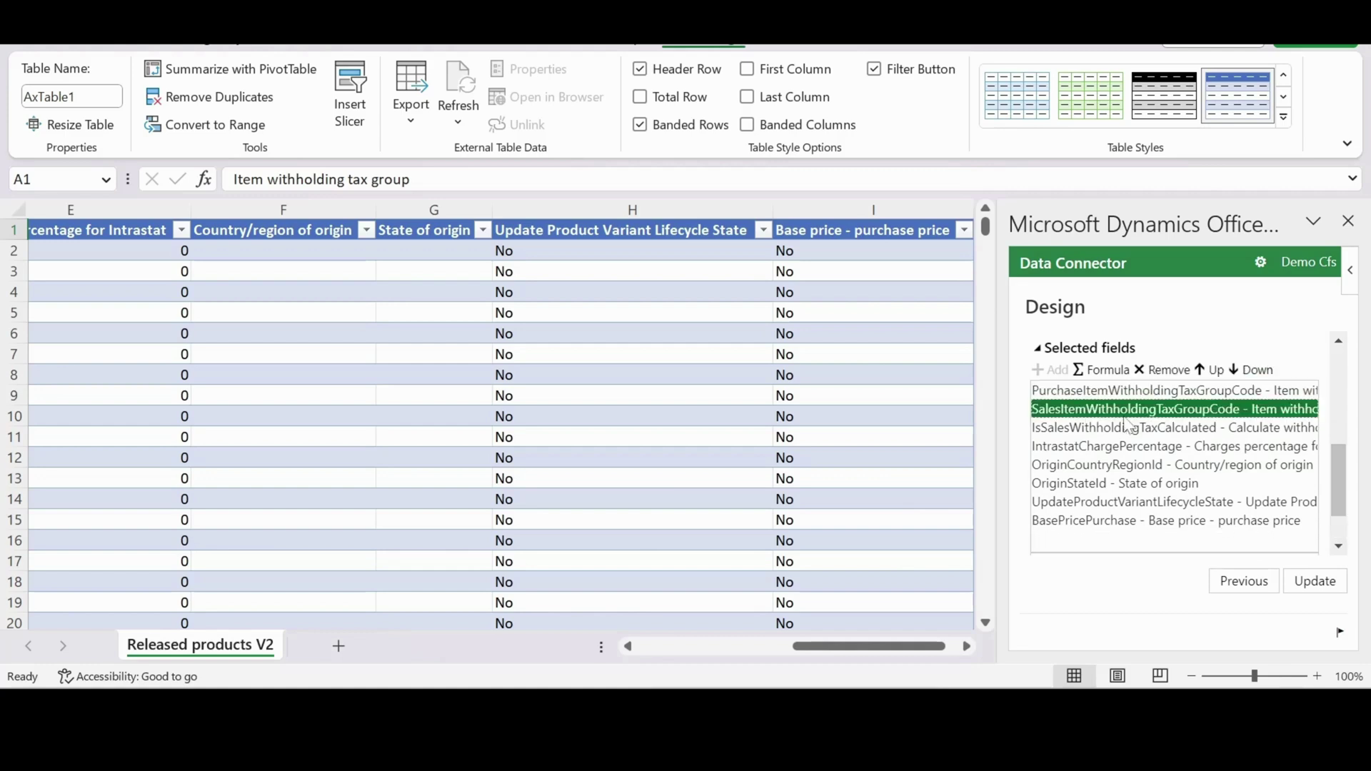
double_click(1125, 427)
double_click(1117, 413)
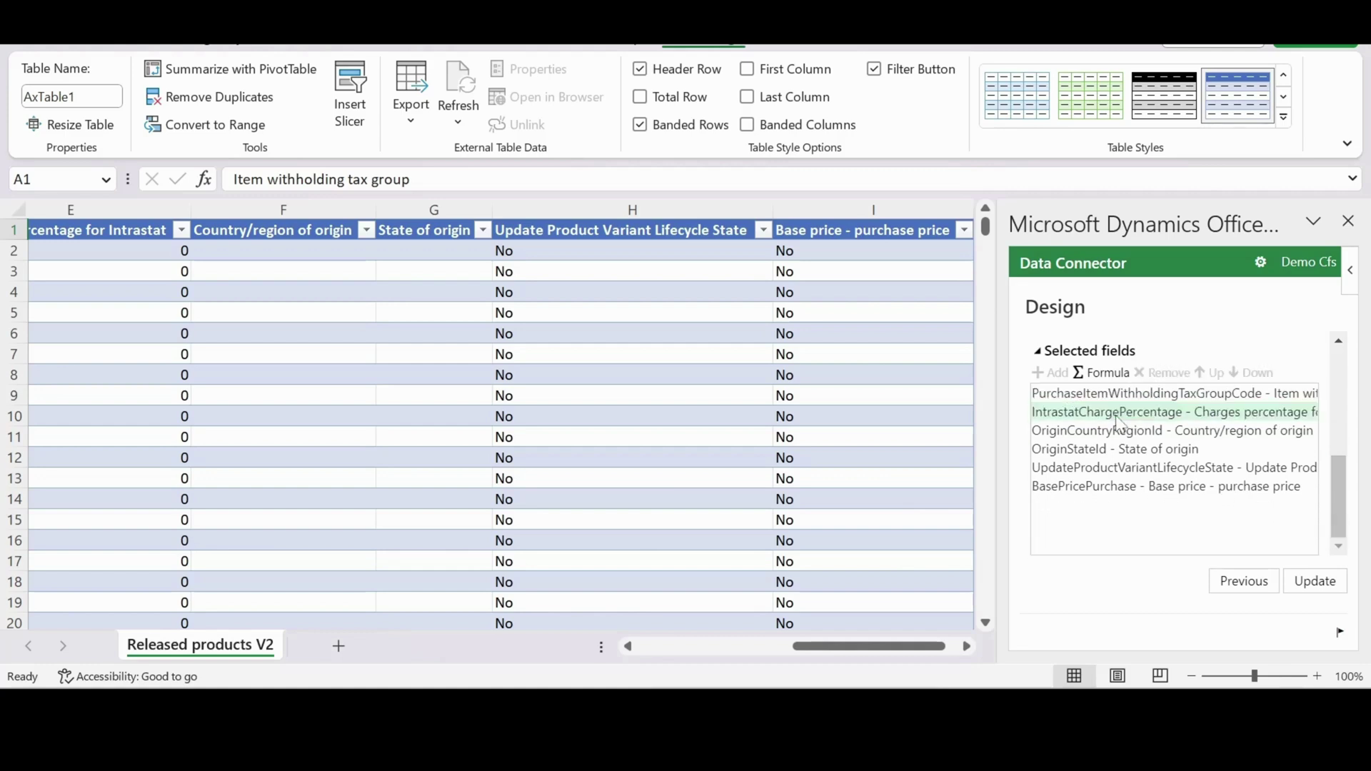
double_click(1116, 417)
double_click(1118, 432)
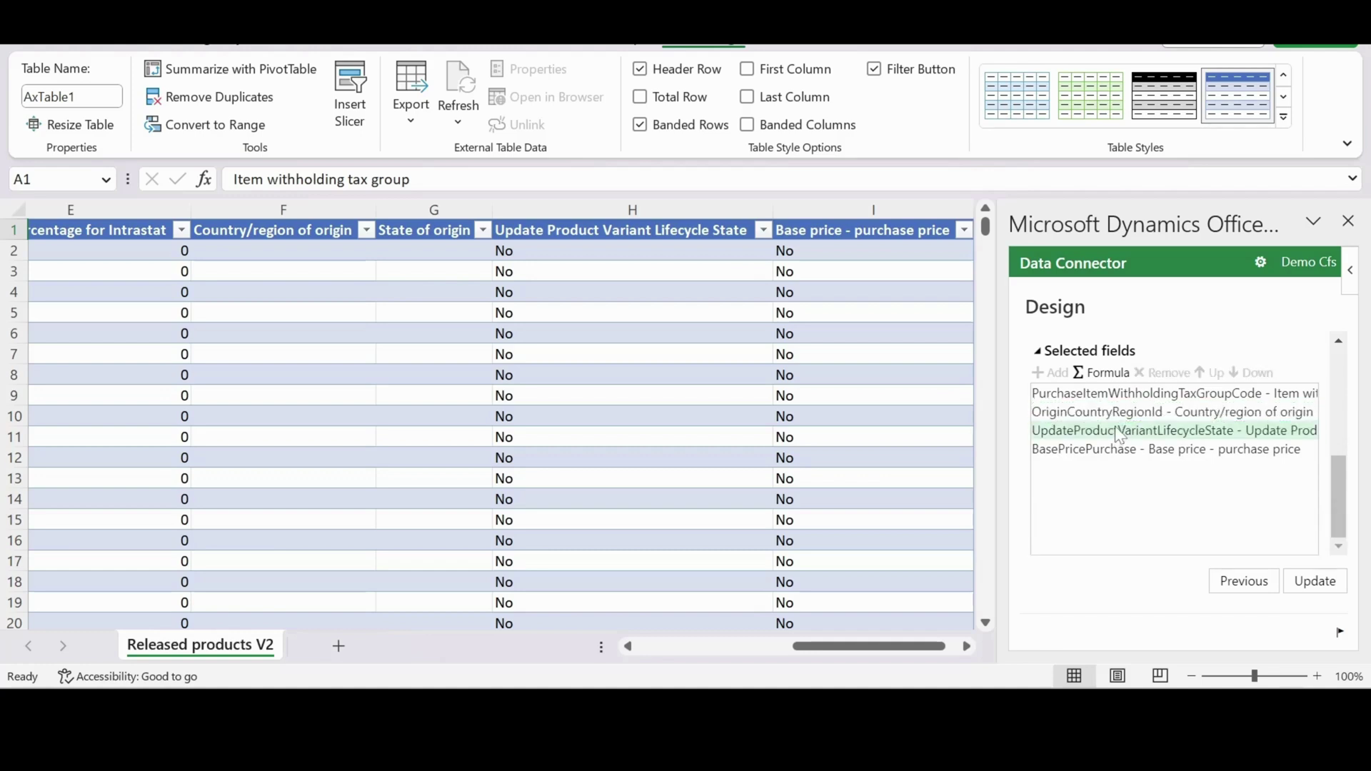
double_click(1118, 432)
double_click(1118, 415)
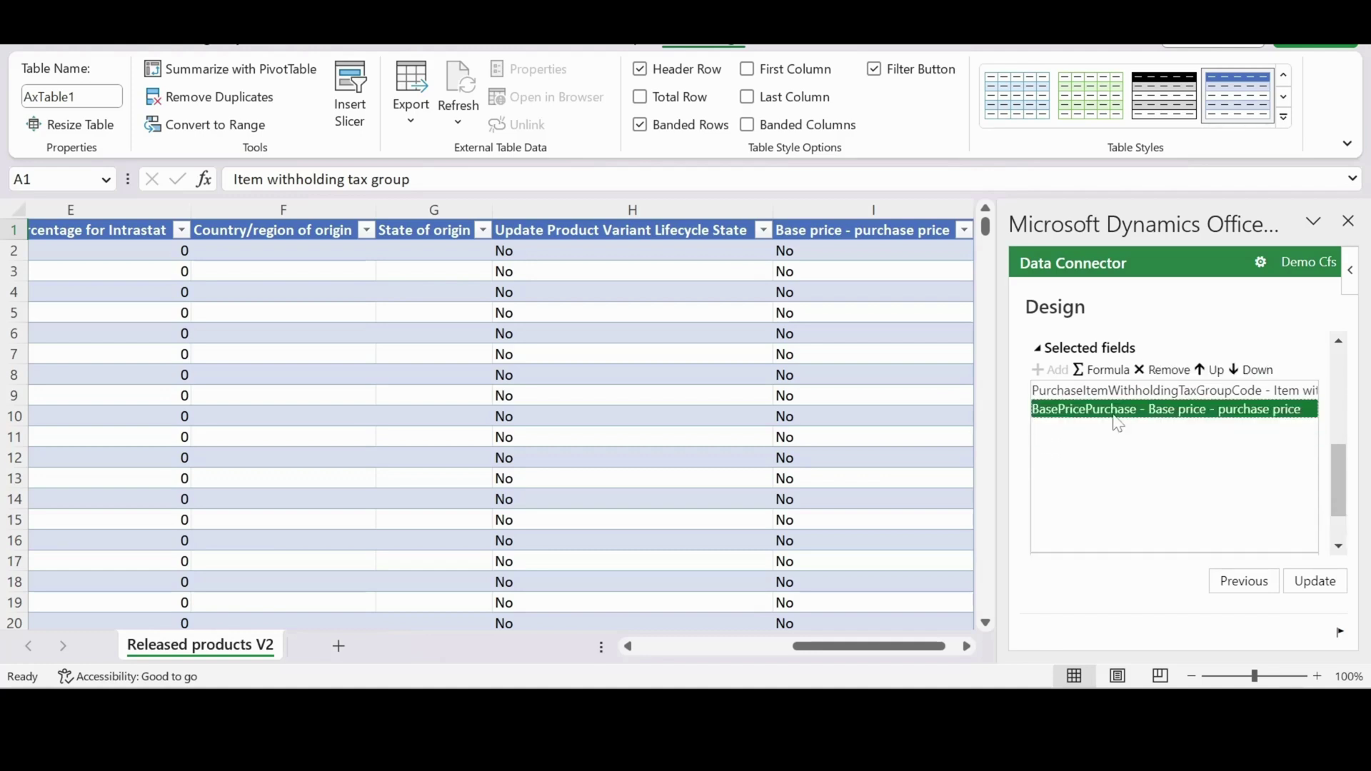
double_click(1110, 397)
double_click(1112, 401)
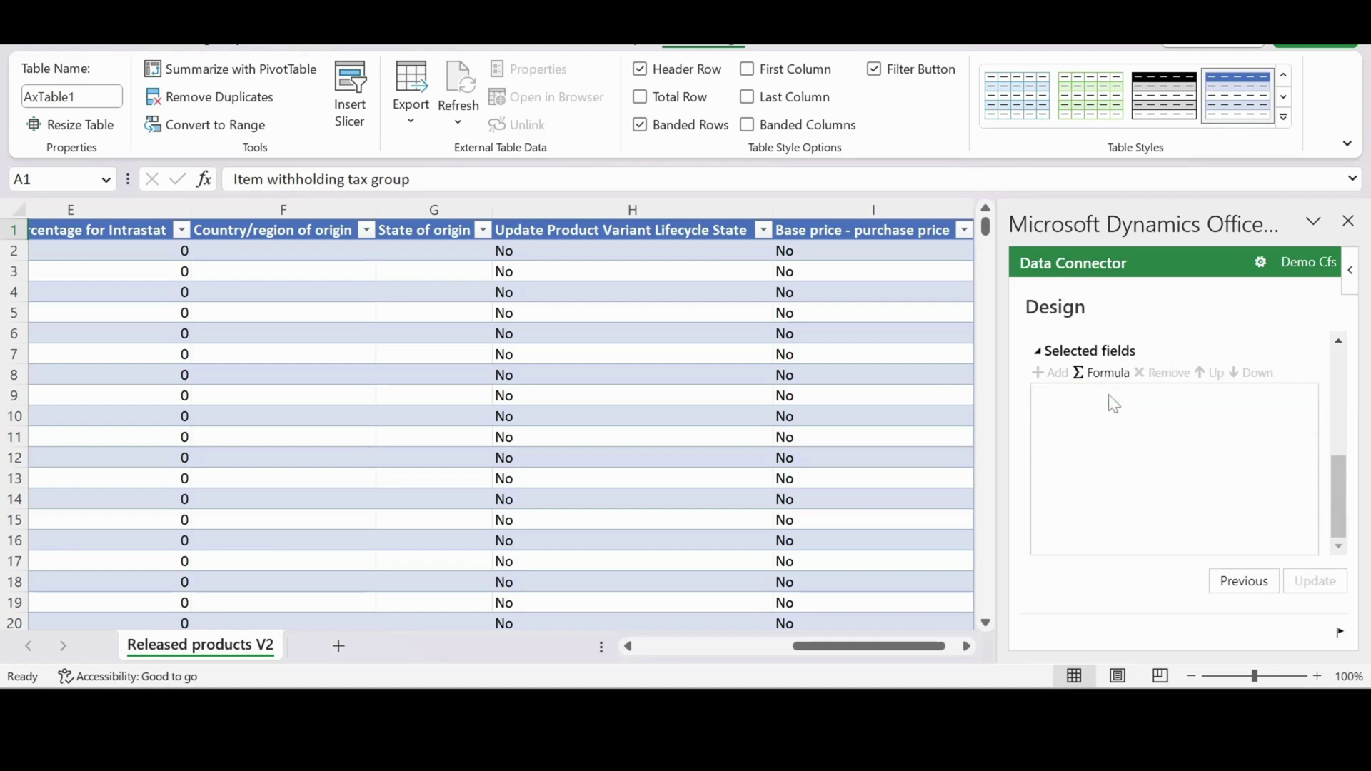
- Add the ItemNumber, dataAreaId and ProductNumber fields to the table
left_click_drag(1341, 499, 1325, 405)
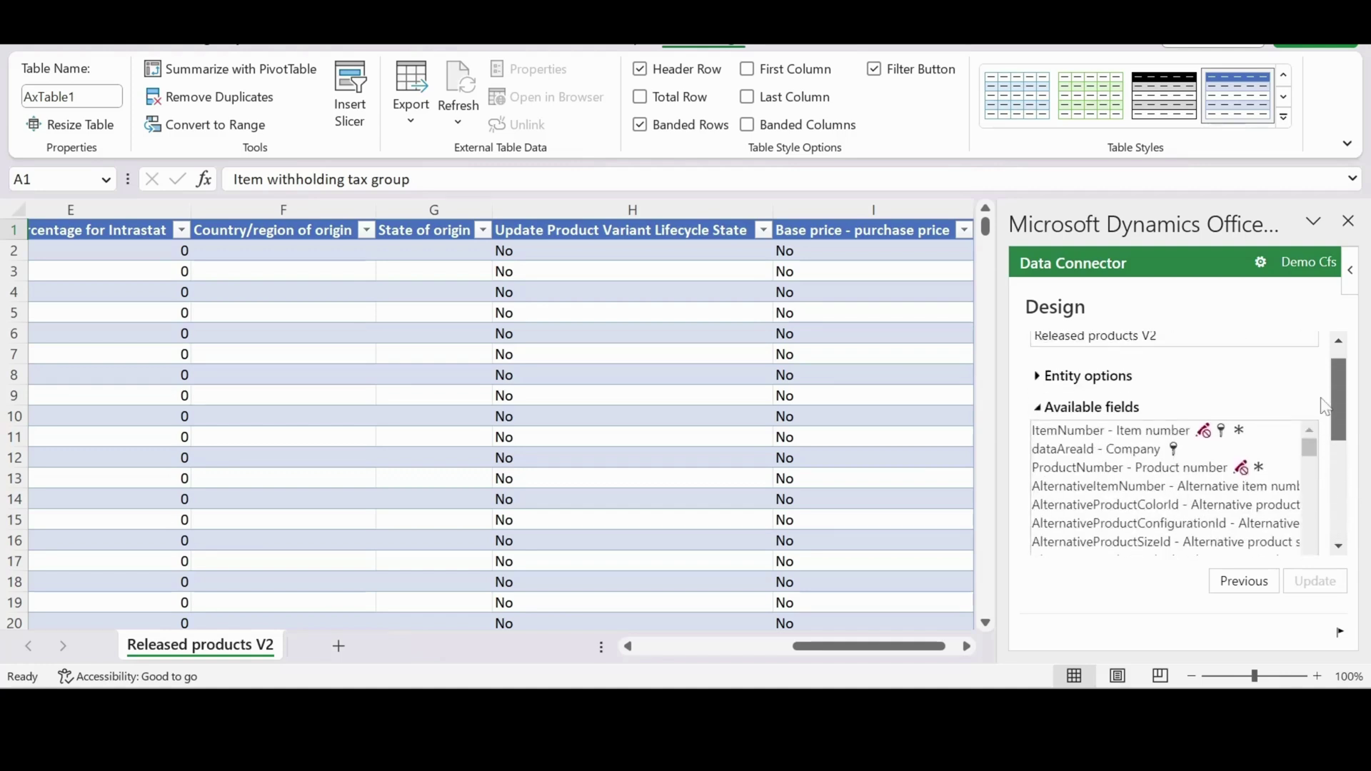
double_click(1171, 432)
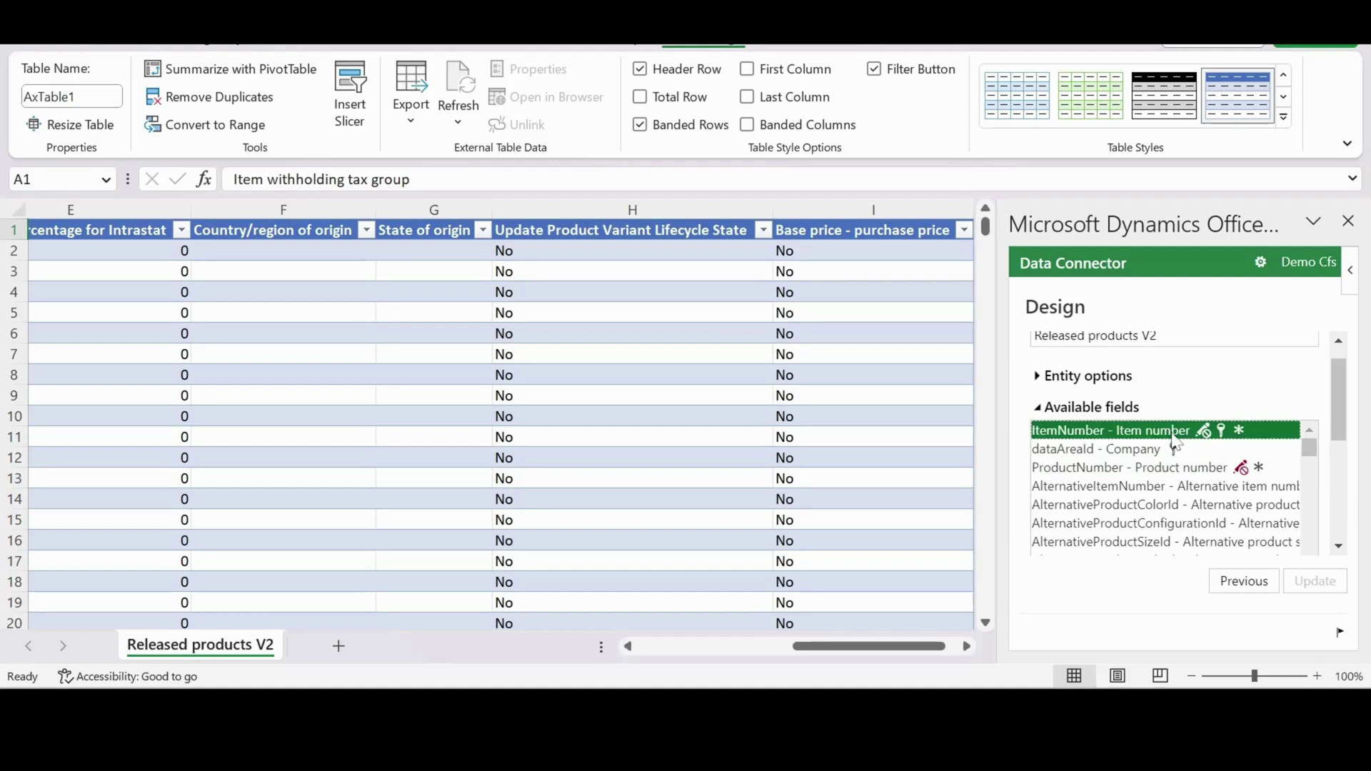
double_click(1214, 437)
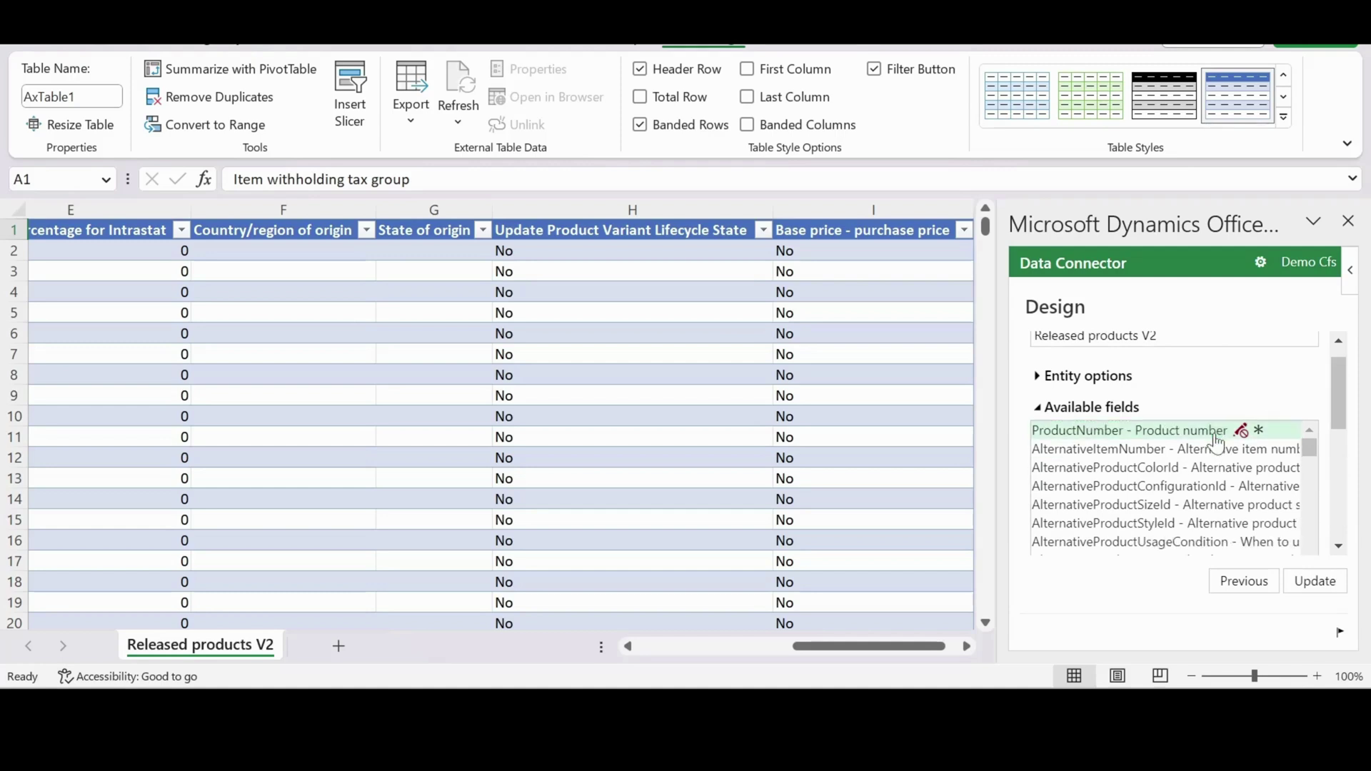
double_click(1205, 437)
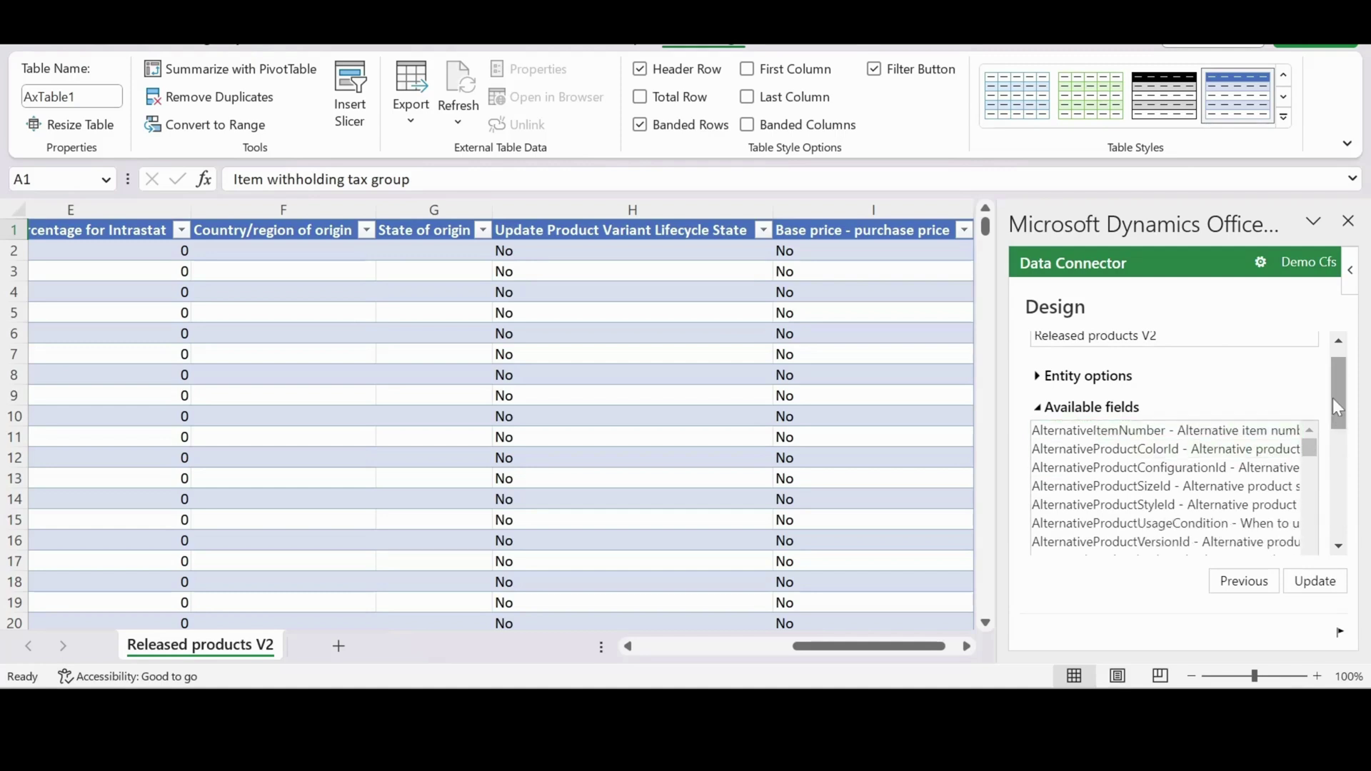
left_click_drag(1333, 401, 1341, 495)
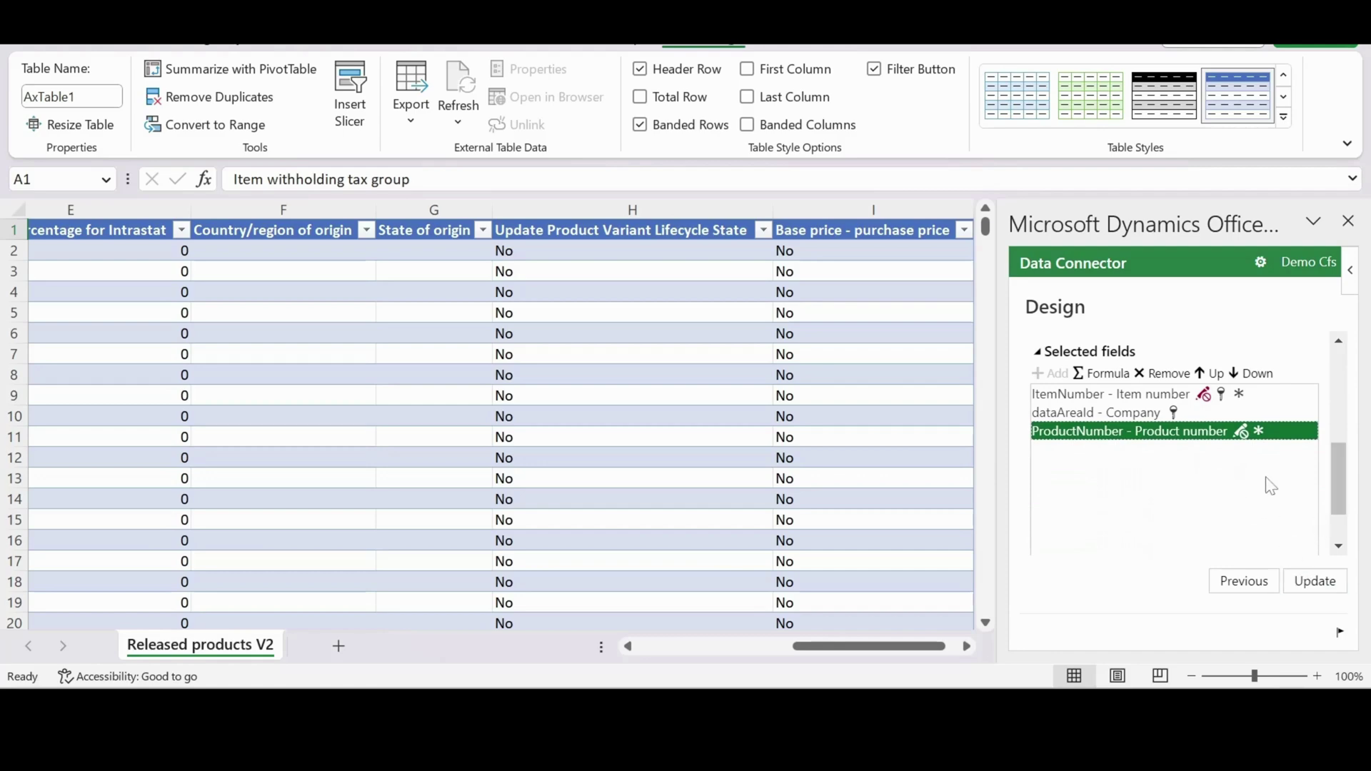
mouse_move(1330, 451)
left_mouse_down()
mouse_move(1336, 429)
mouse_move(1335, 455)
left_mouse_up()
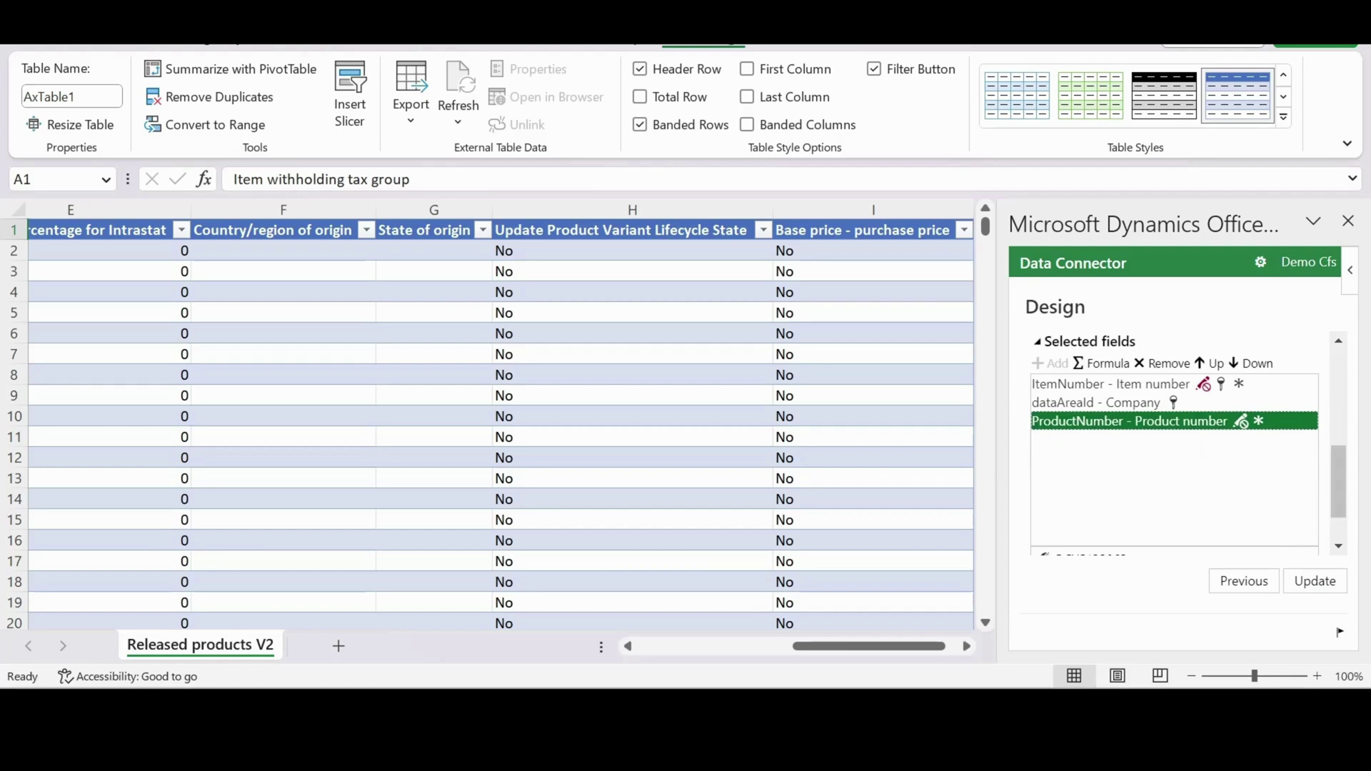
- Apply the new field selection to the table and exit design mode
left_click(1305, 580)
left_click(1249, 569)
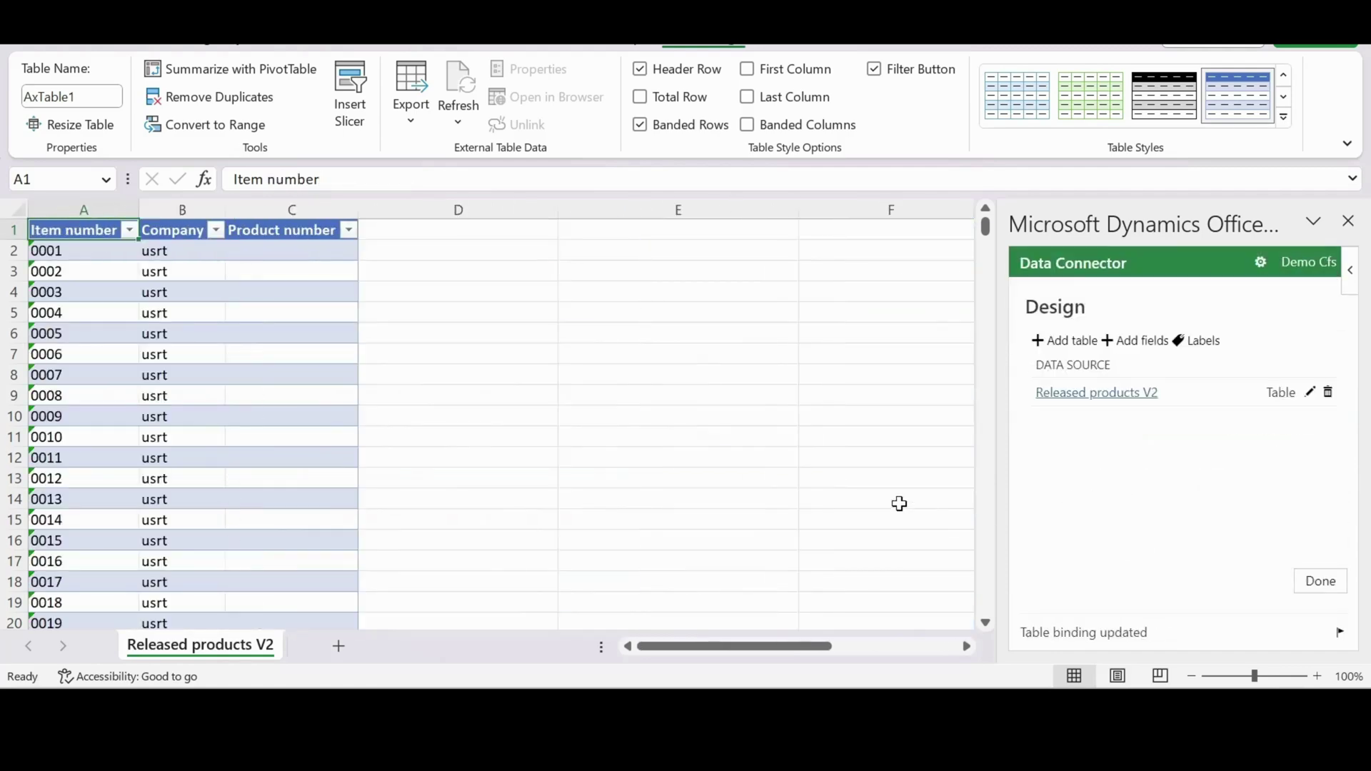
left_click(1320, 581)
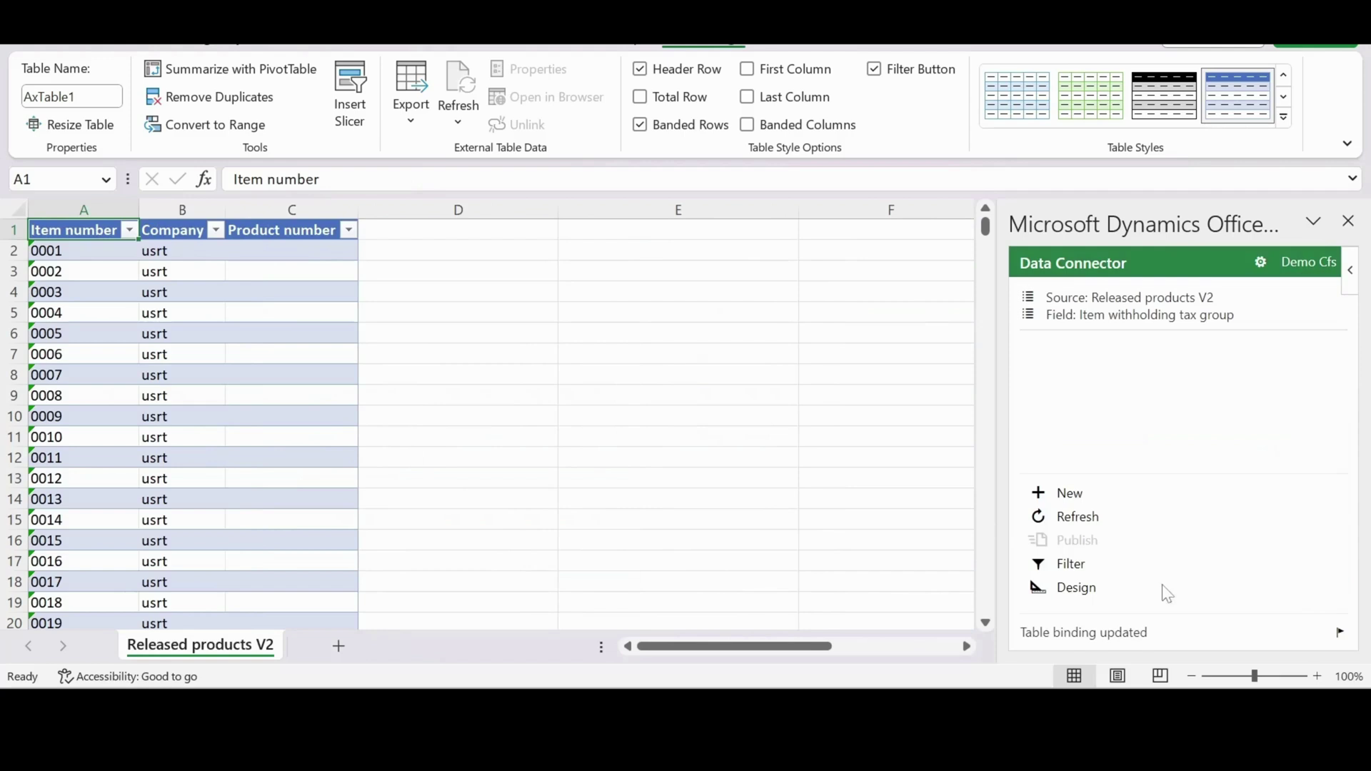
- Refresh the table data from Finance and Operations, then save and close the workbook
left_click(1056, 518)
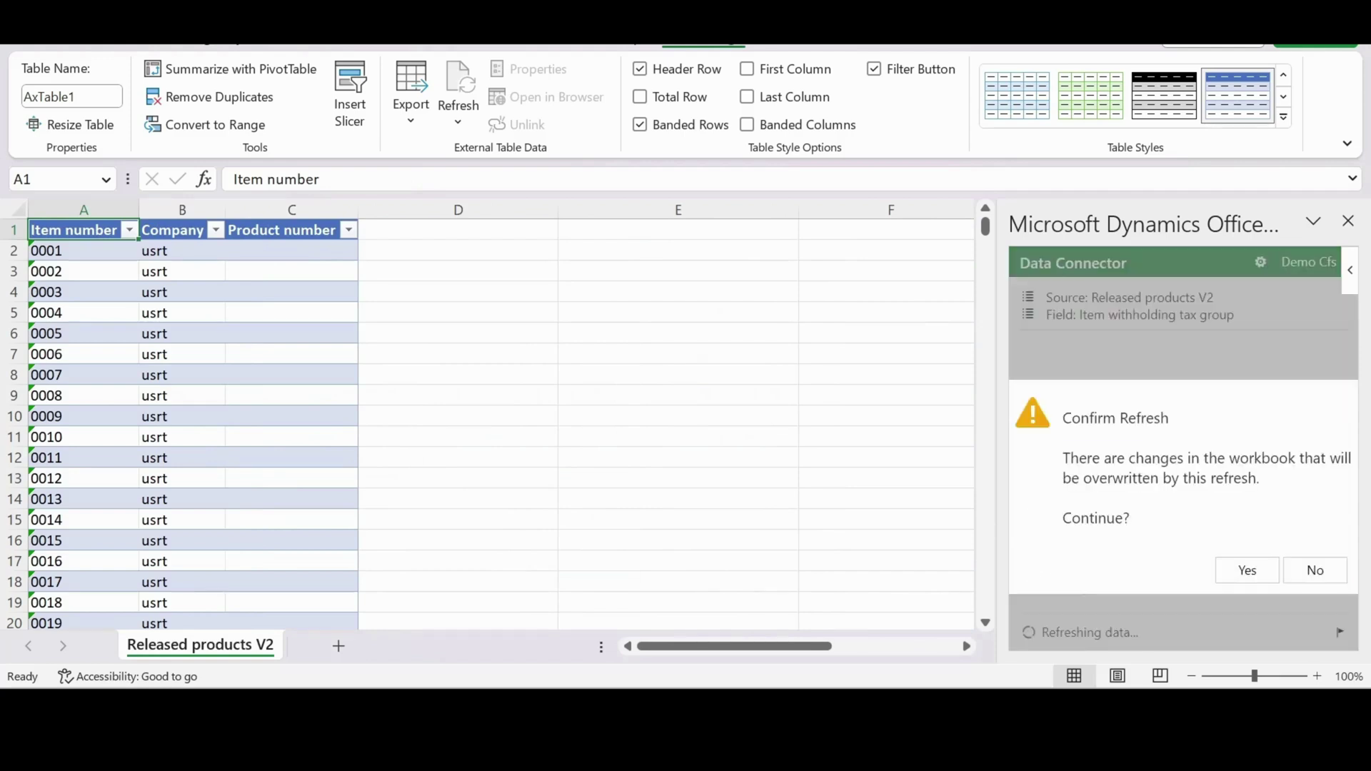
left_click(1246, 570)
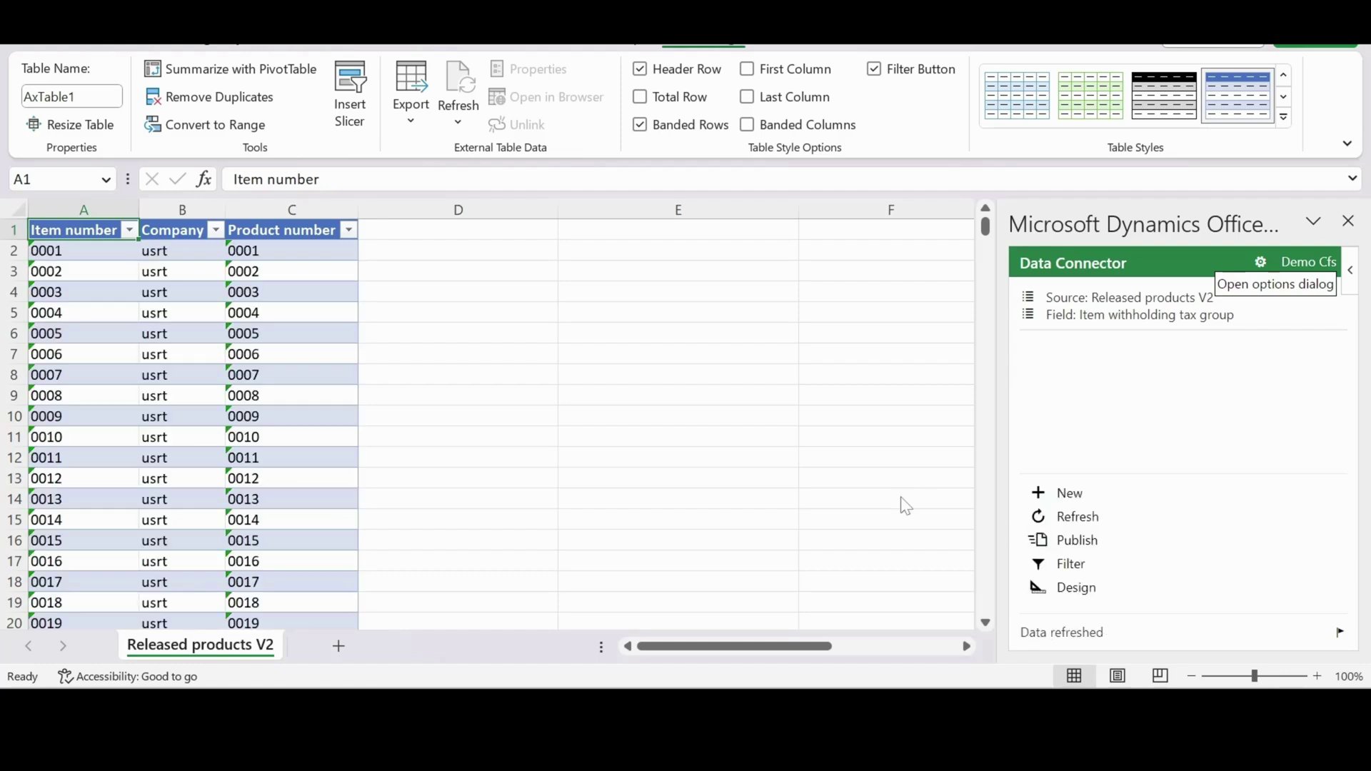
key("ctrl+w")
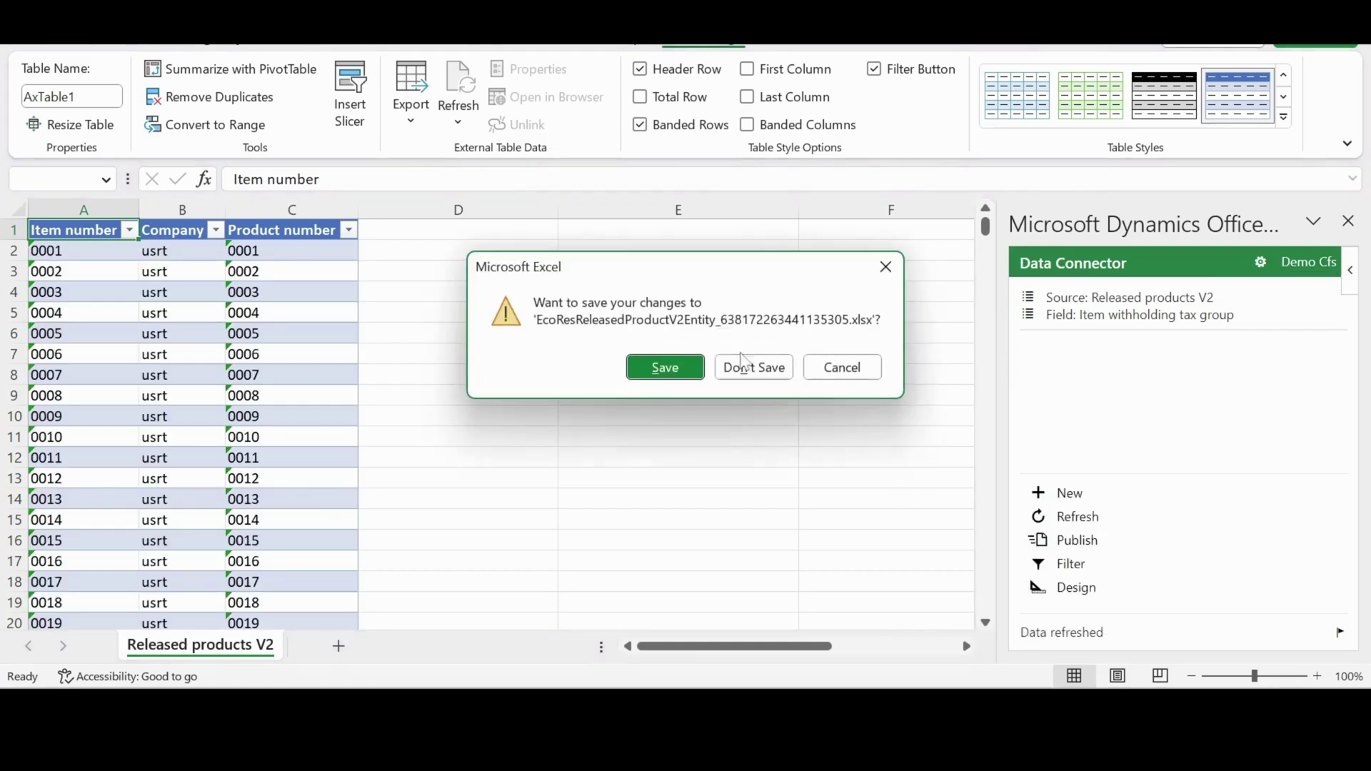
left_click(664, 368)
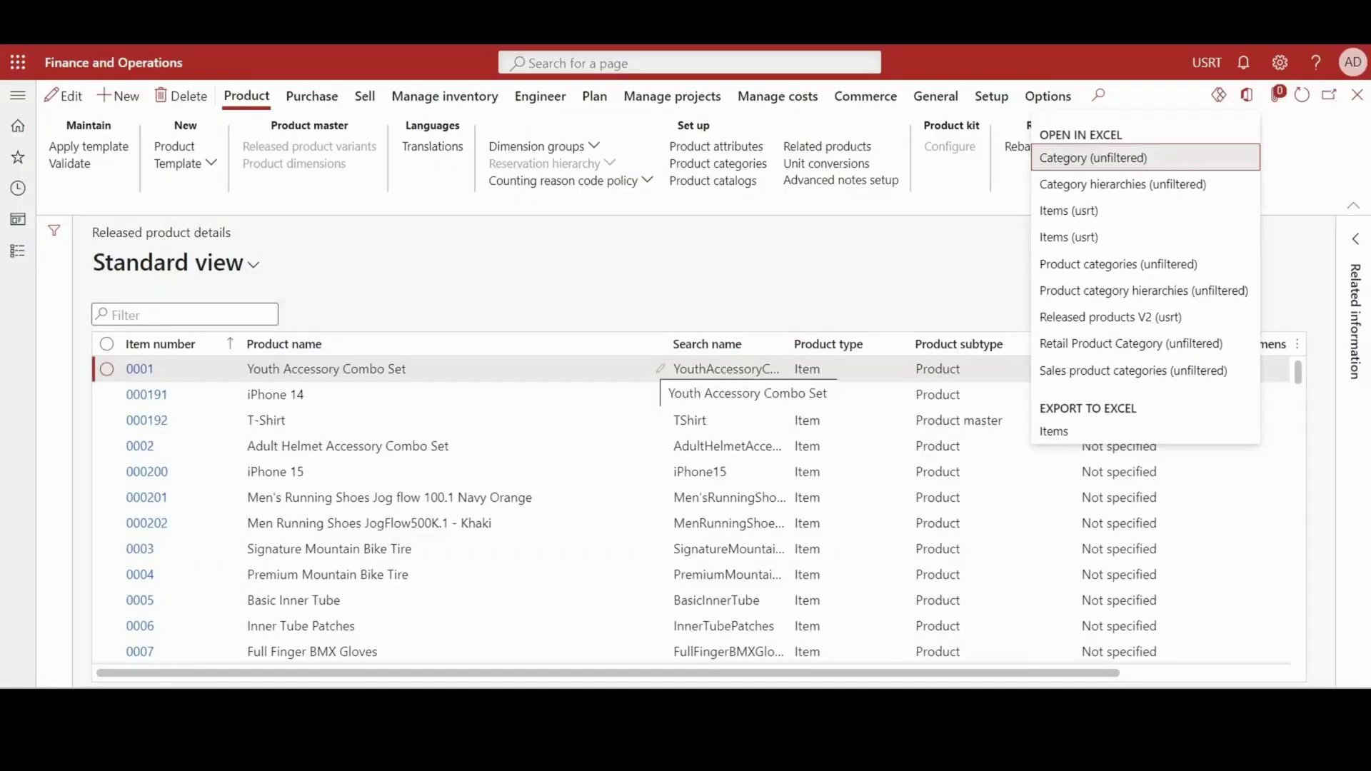
- Dismiss the Open in Excel list and show the Common module's pages
left_click(762, 226)
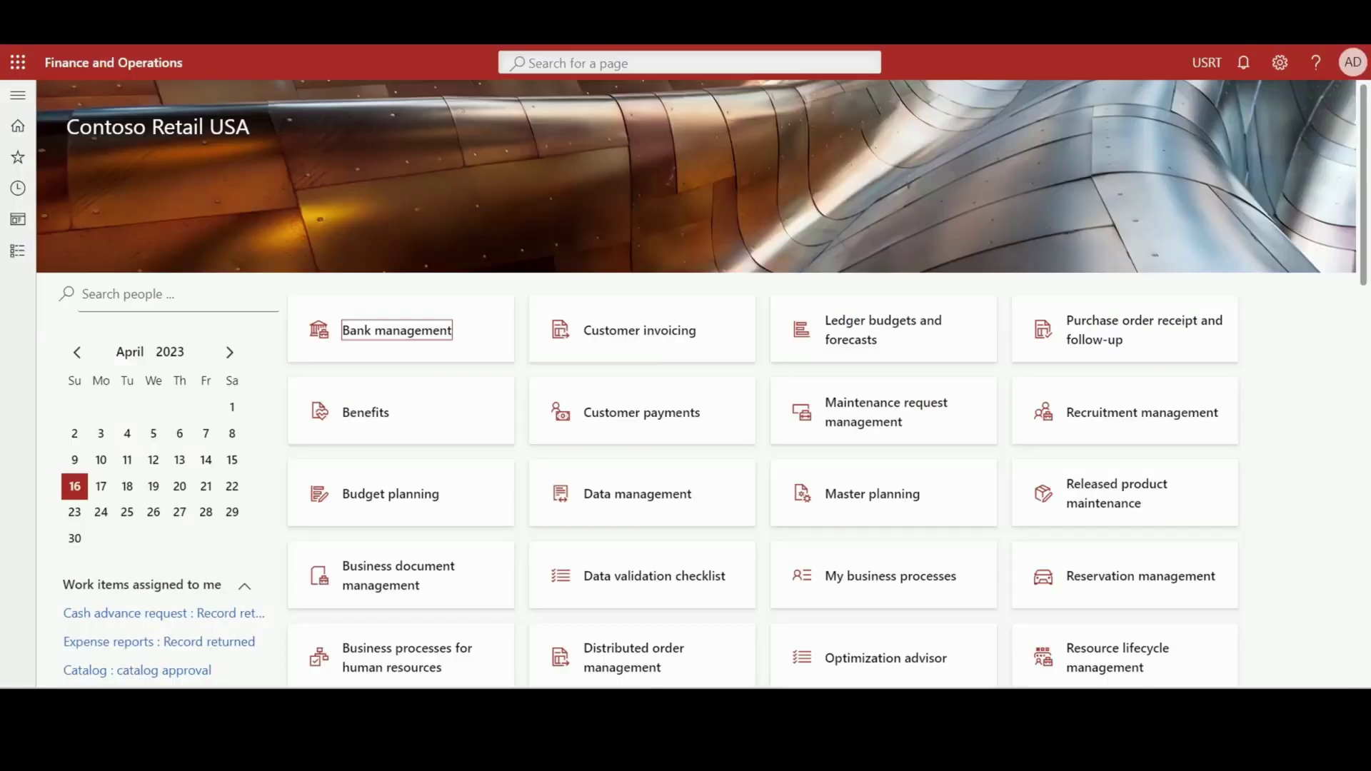
left_click(18, 252)
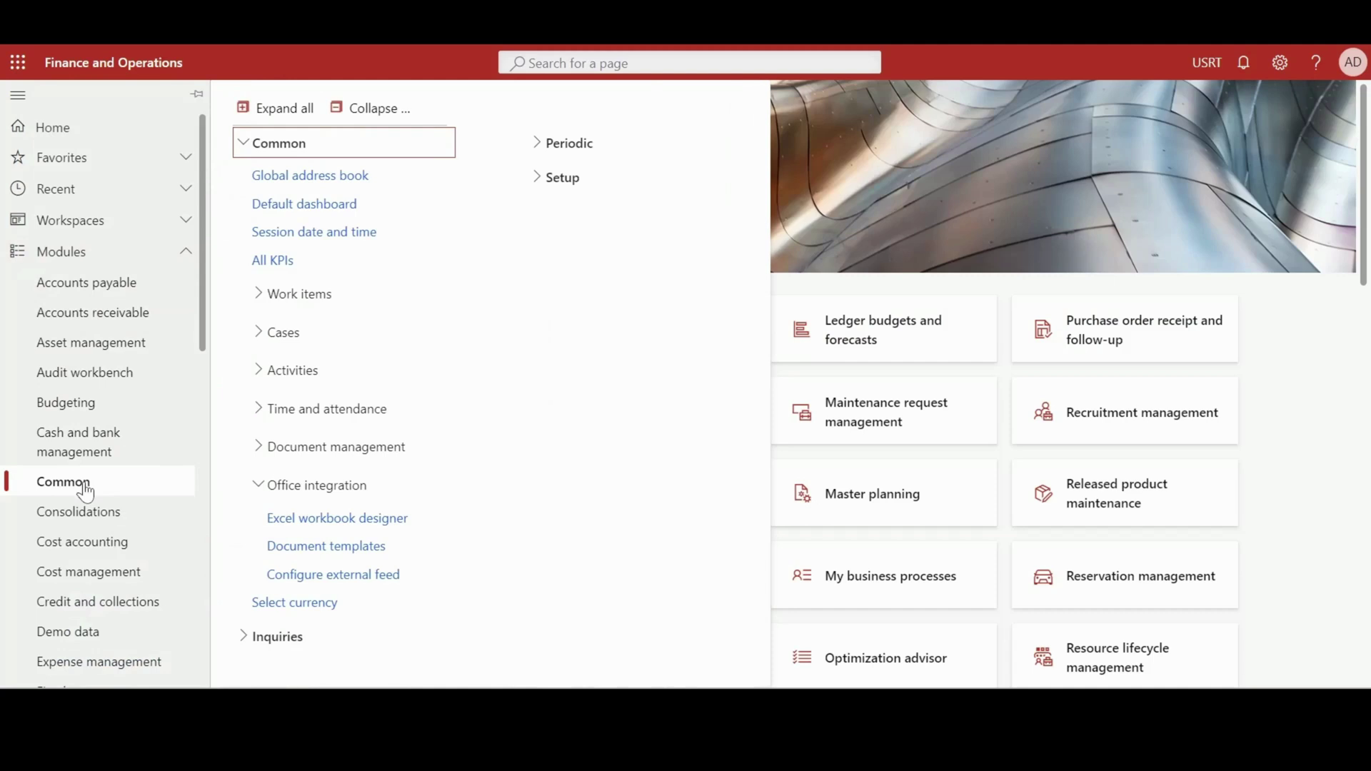
- Create a new document template from the EcoResReleasedProductV2Entity workbook in Downloads
left_click(329, 556)
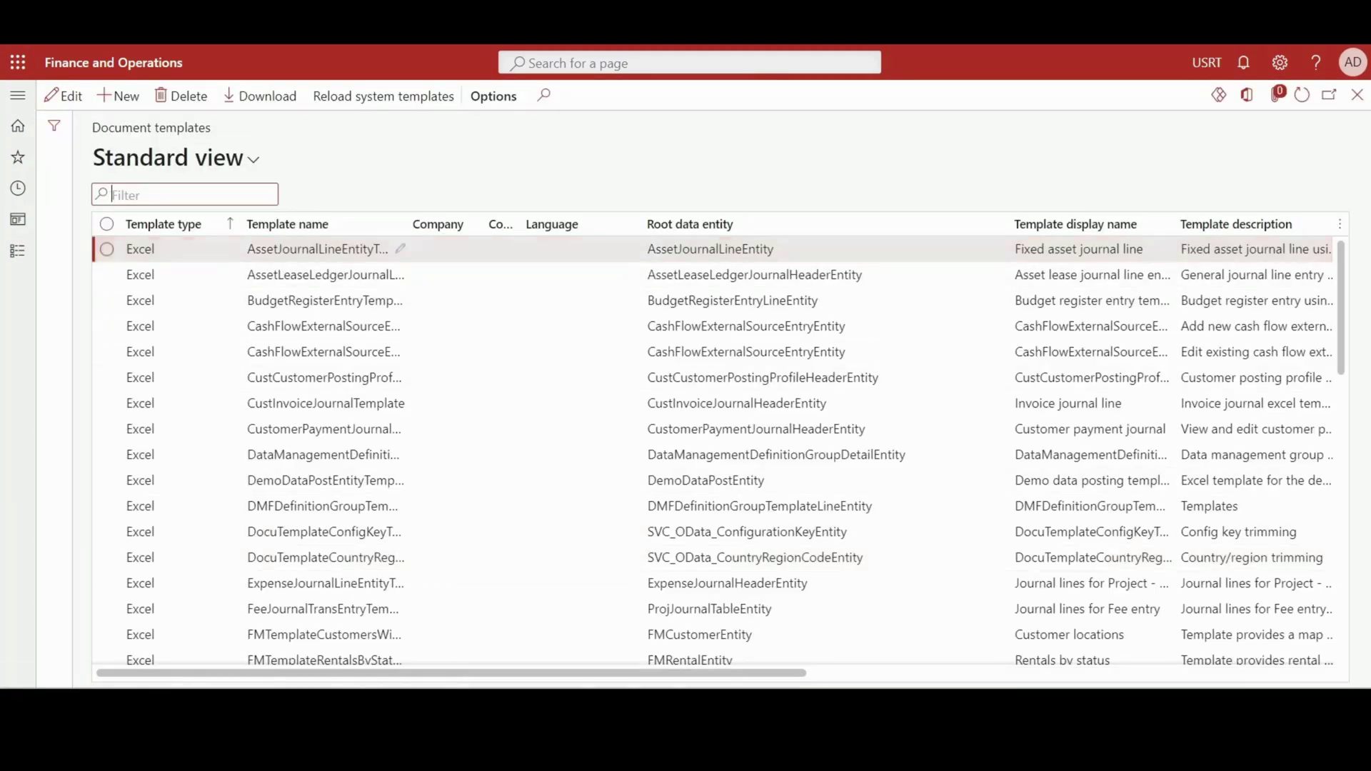
left_click(122, 98)
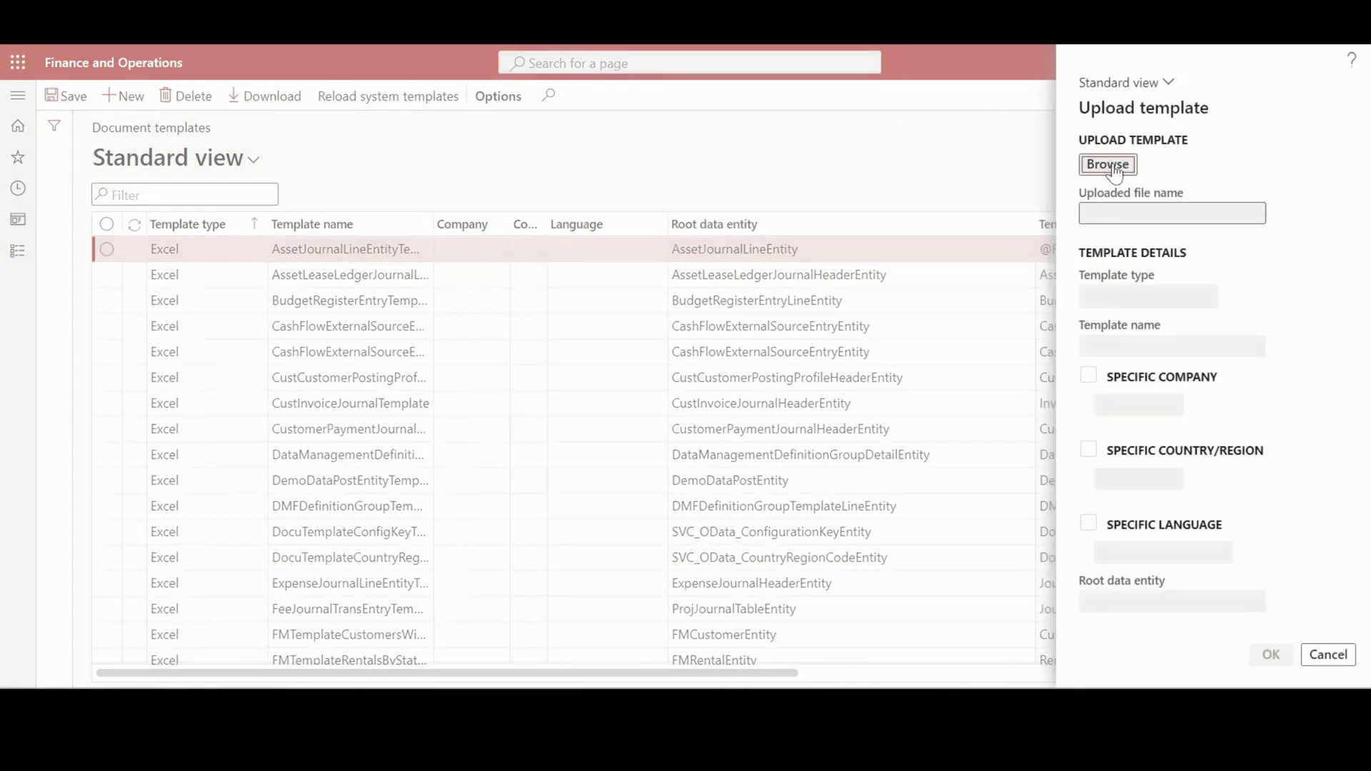
left_click(1112, 170)
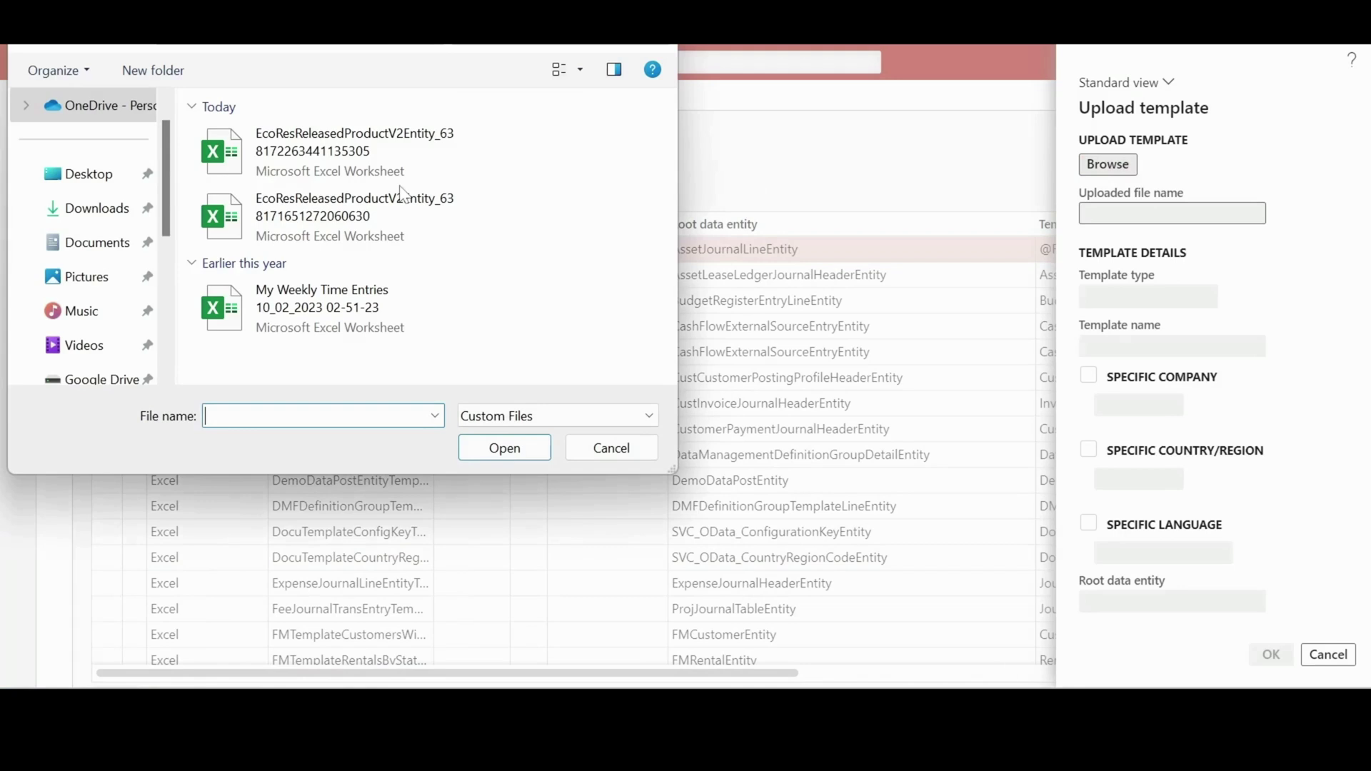
left_click(96, 205)
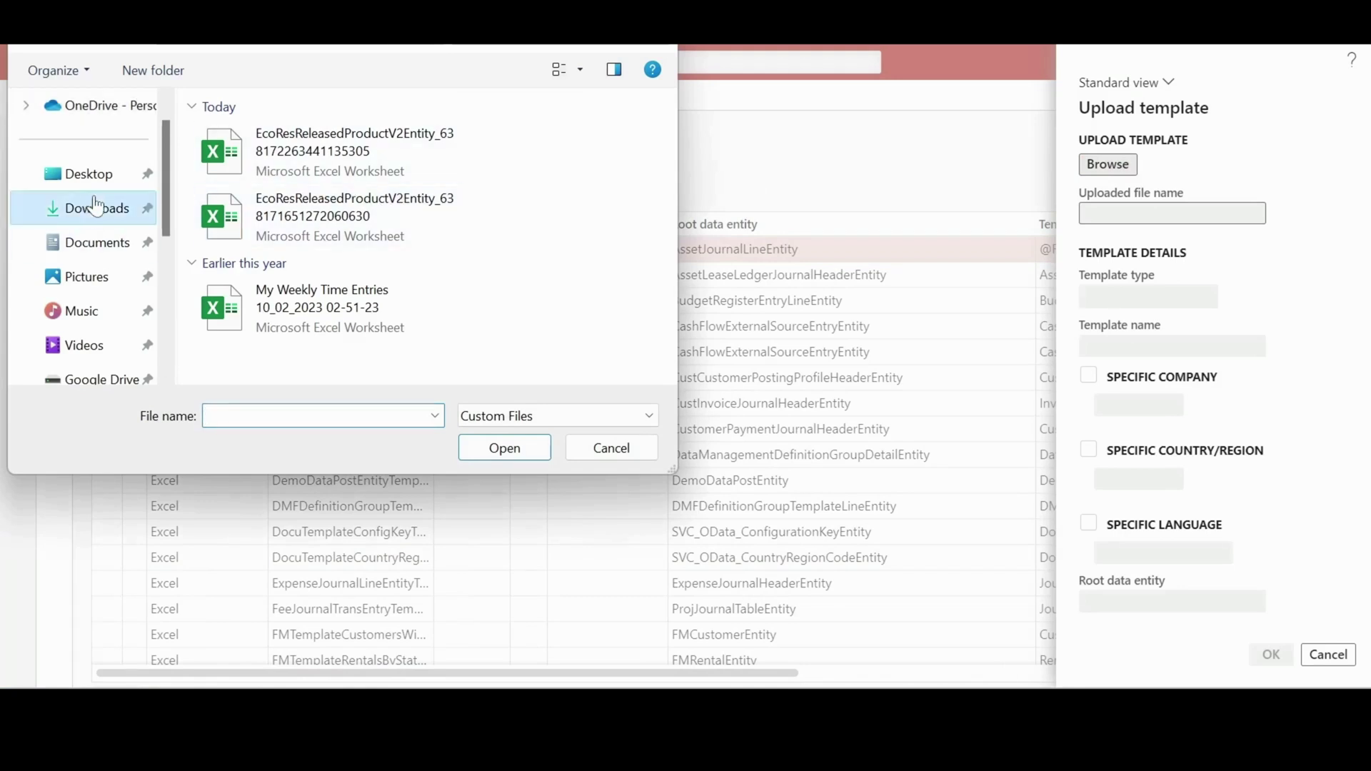
double_click(309, 179)
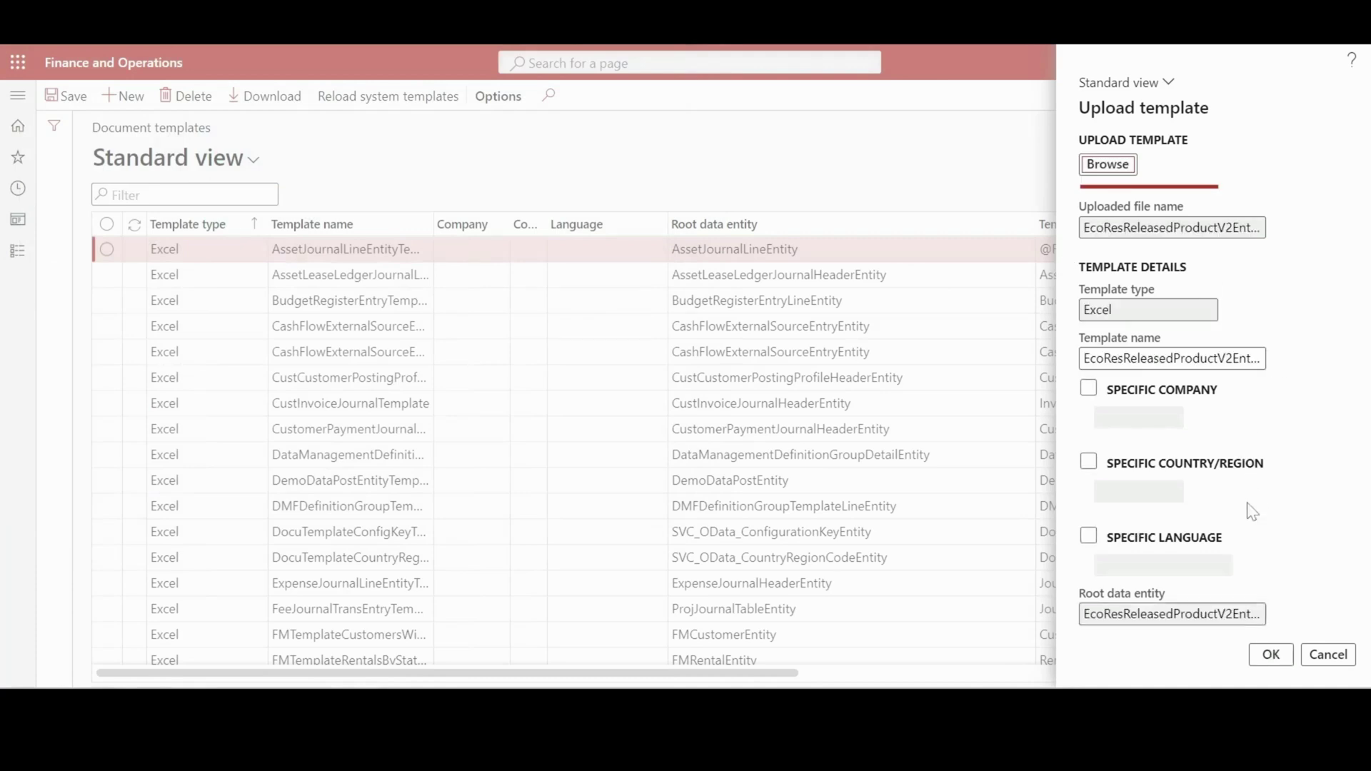
- Leave Specific company off, name the template 'Released Product V3', and save it
left_click(1087, 392)
left_click(1087, 393)
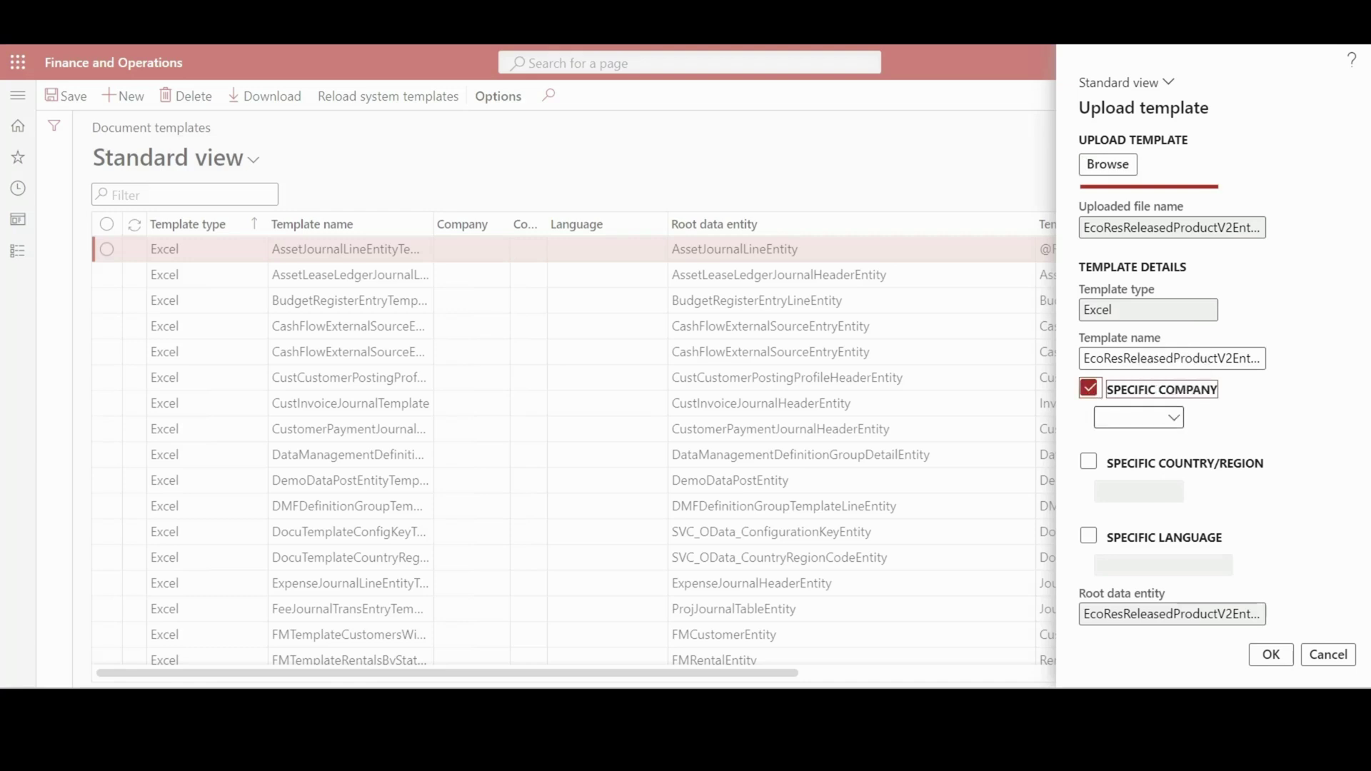
left_click(1089, 391)
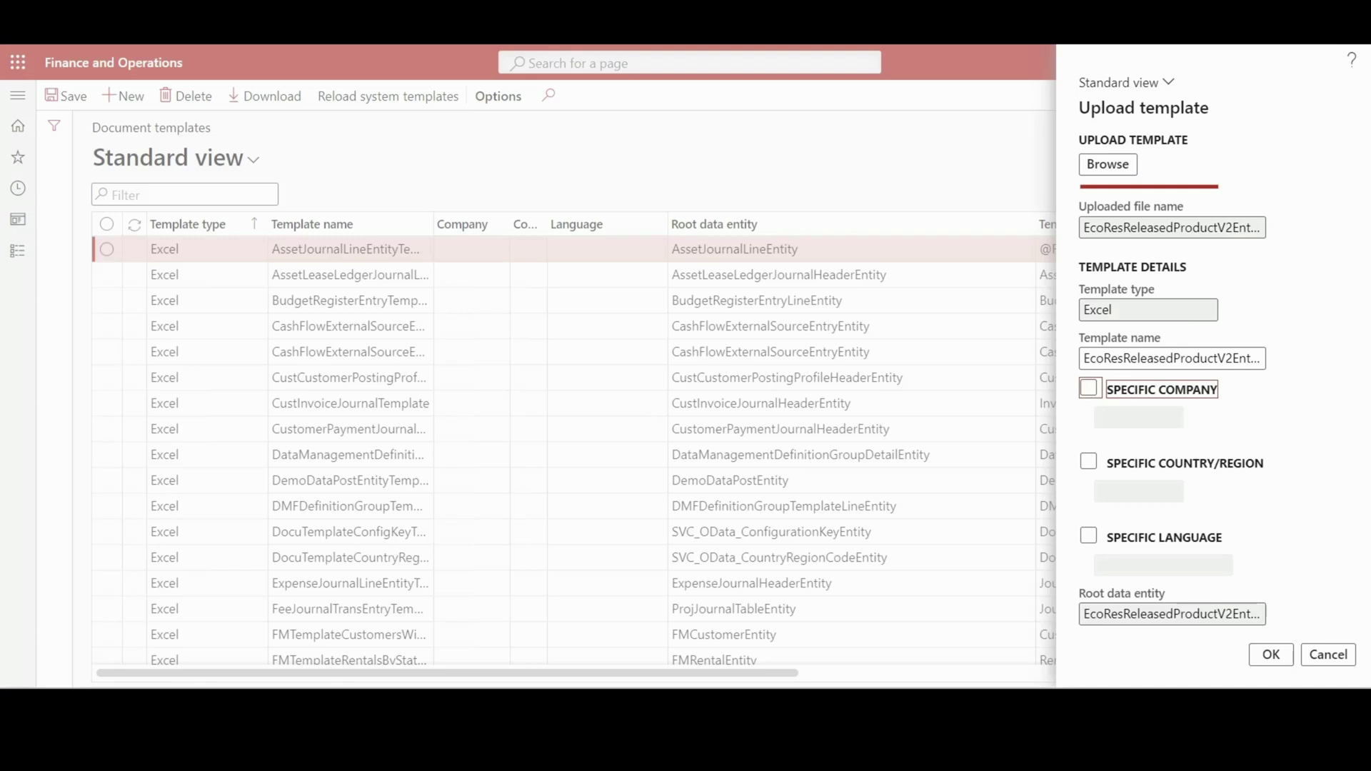
left_click(1193, 358)
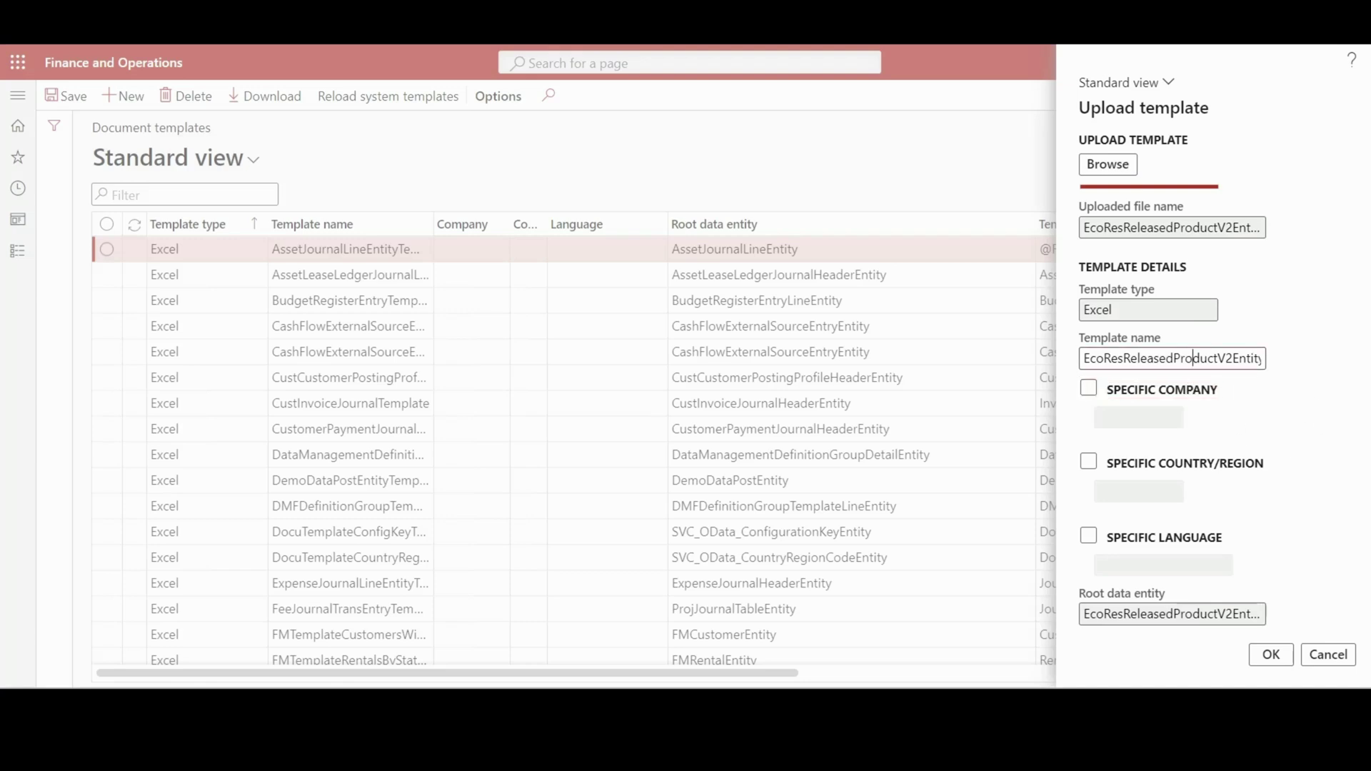
key("ctrl+a")
key("BackSpace")
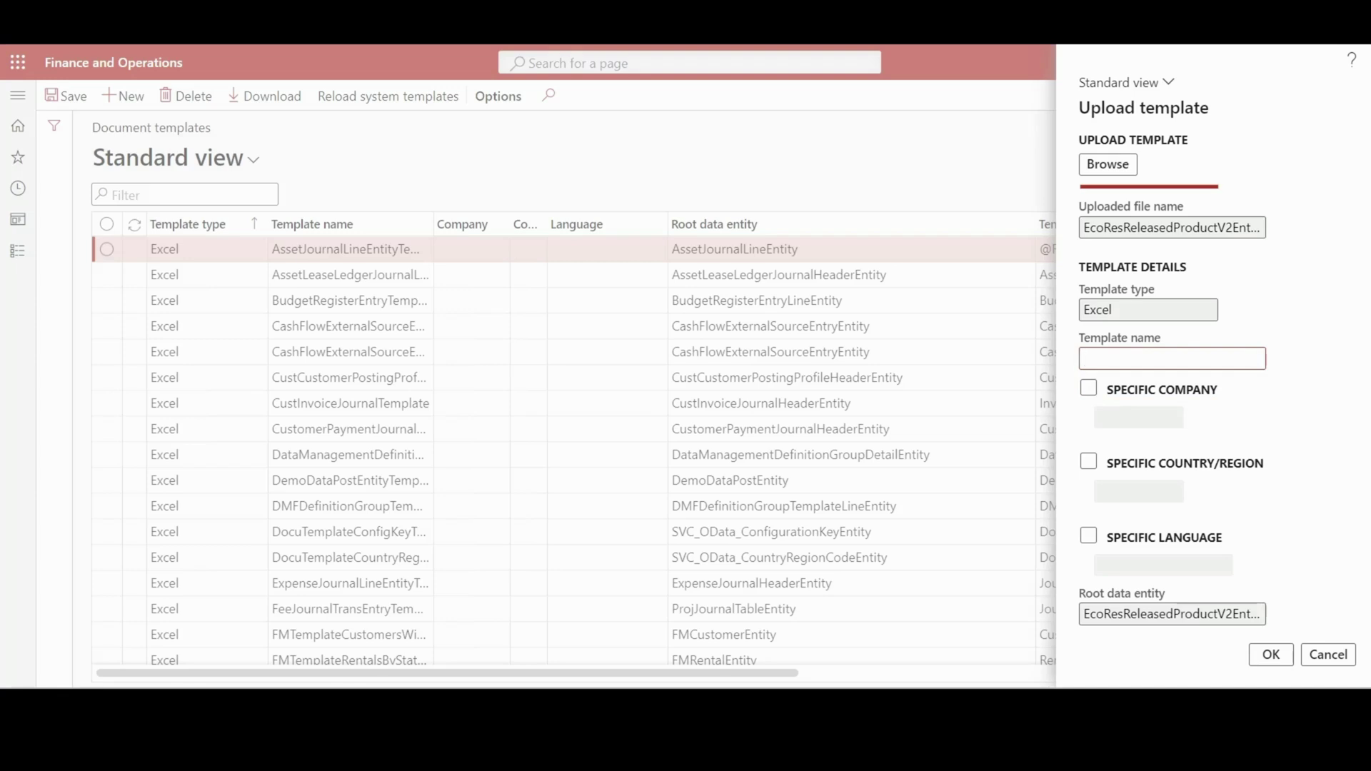
type("Re")
type("leased")
type(" P")
type("rodu")
type("c")
type("t")
key("BackSpace")
type("t V3")
left_click(1271, 655)
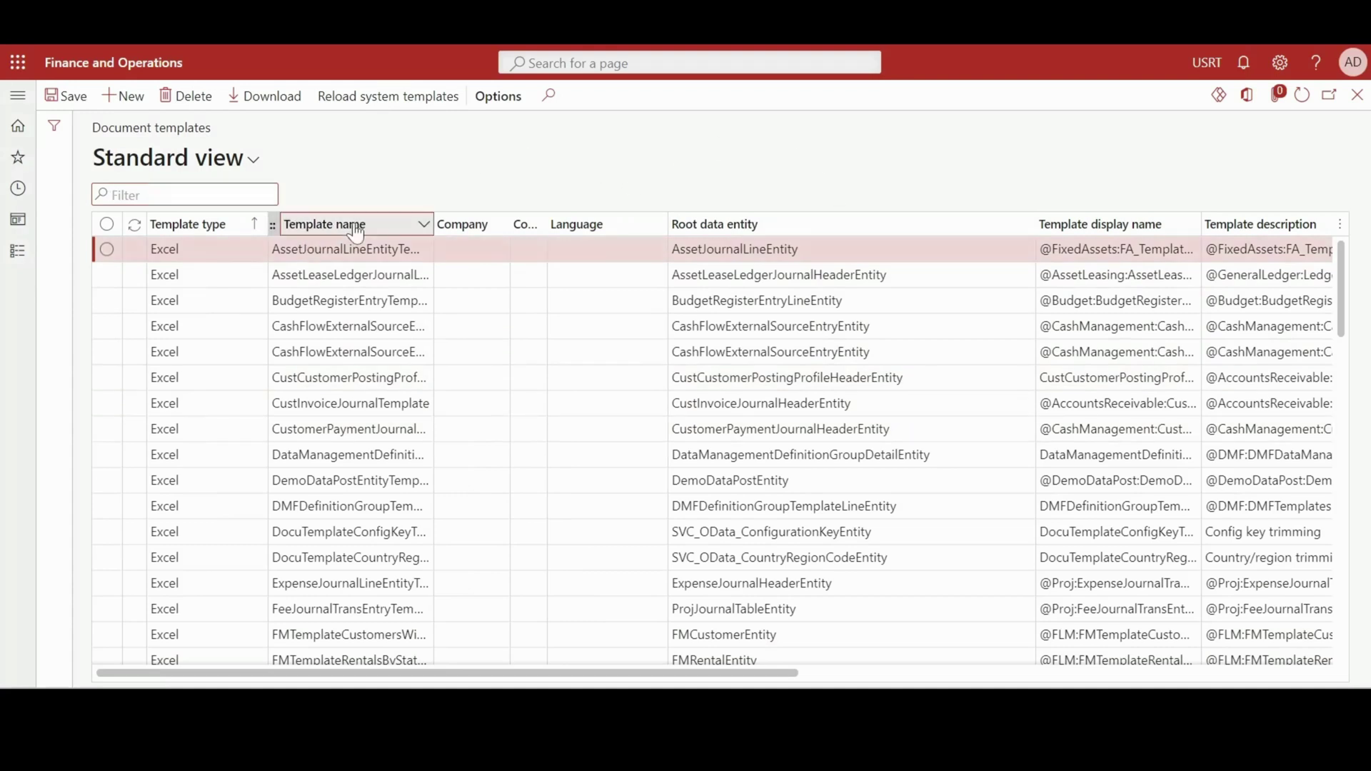
- Filter the Template name column by 'Re' to confirm Released Product V3 is listed
left_click(314, 225)
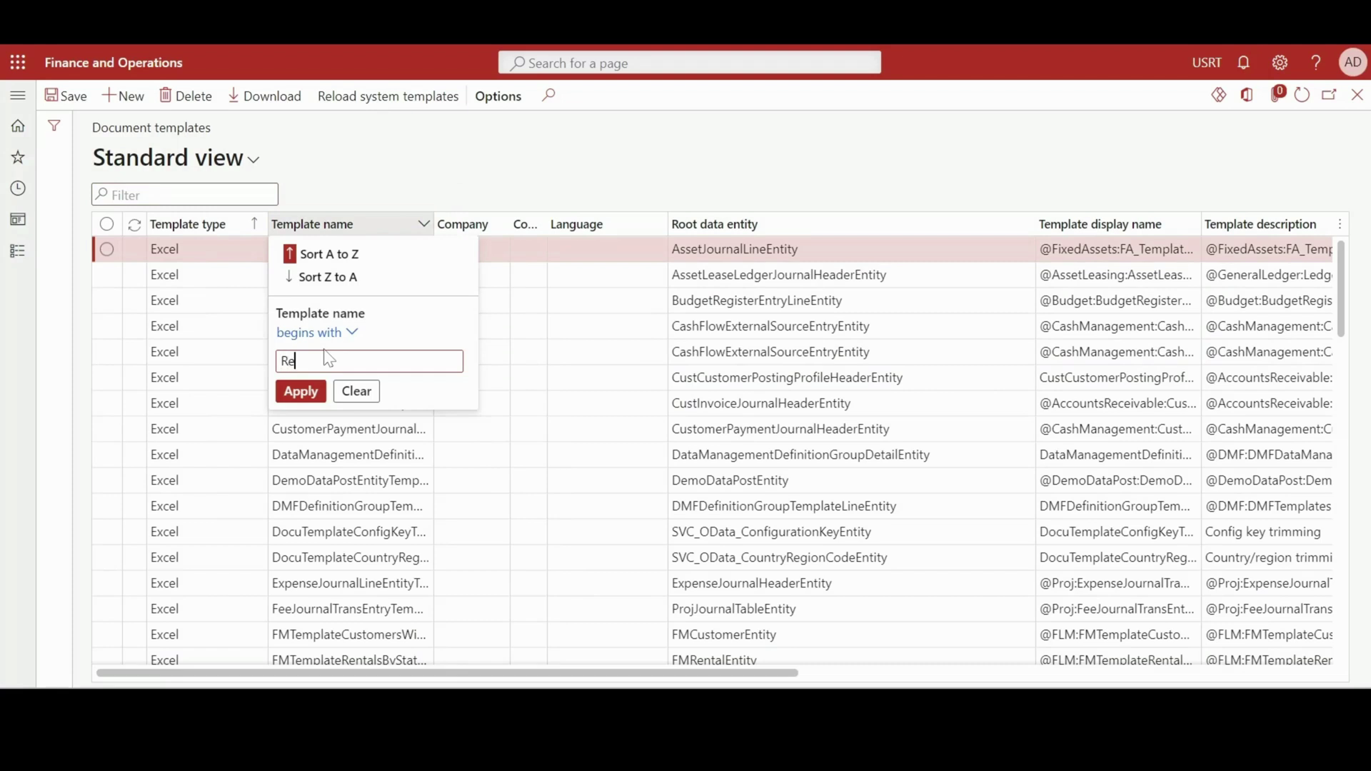
type("Re")
key("Return")
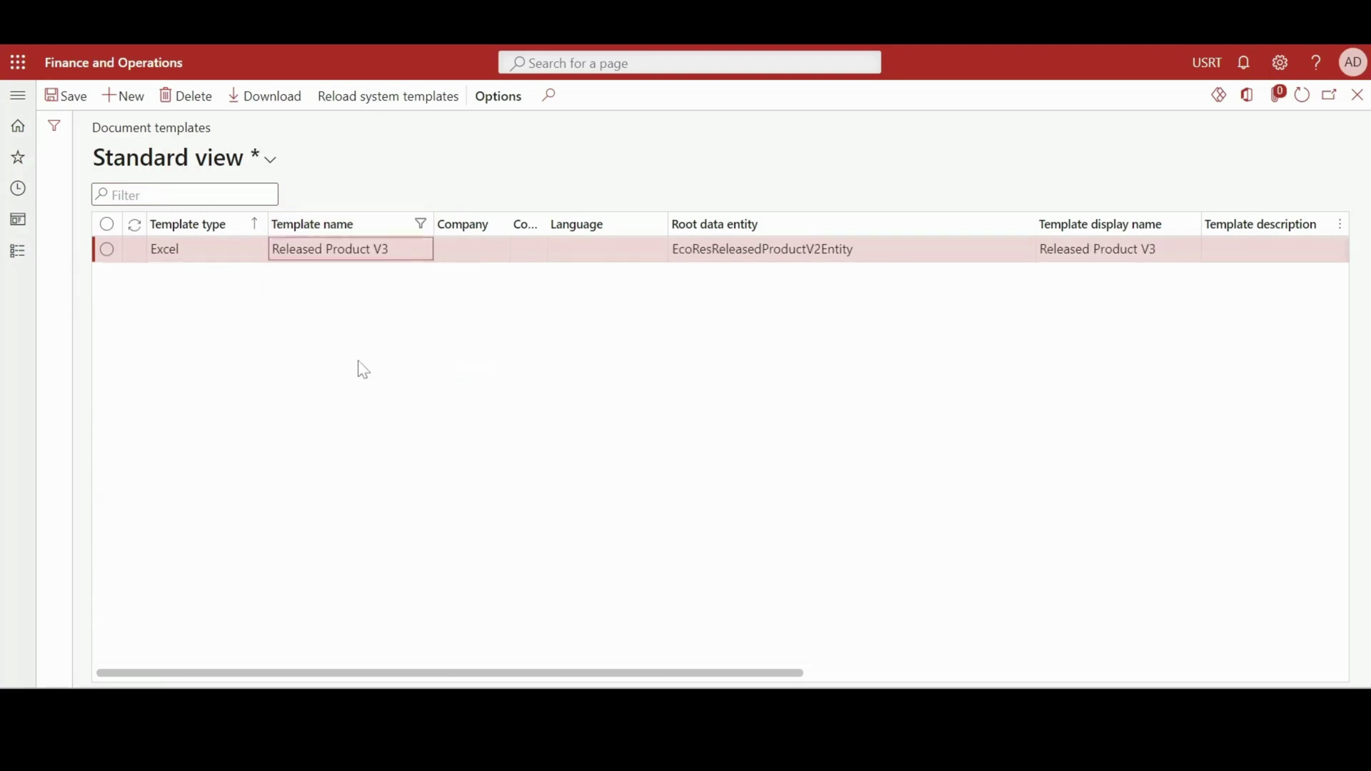
mouse_move(413, 674)
left_mouse_down()
mouse_move(597, 674)
mouse_move(422, 674)
left_mouse_up()
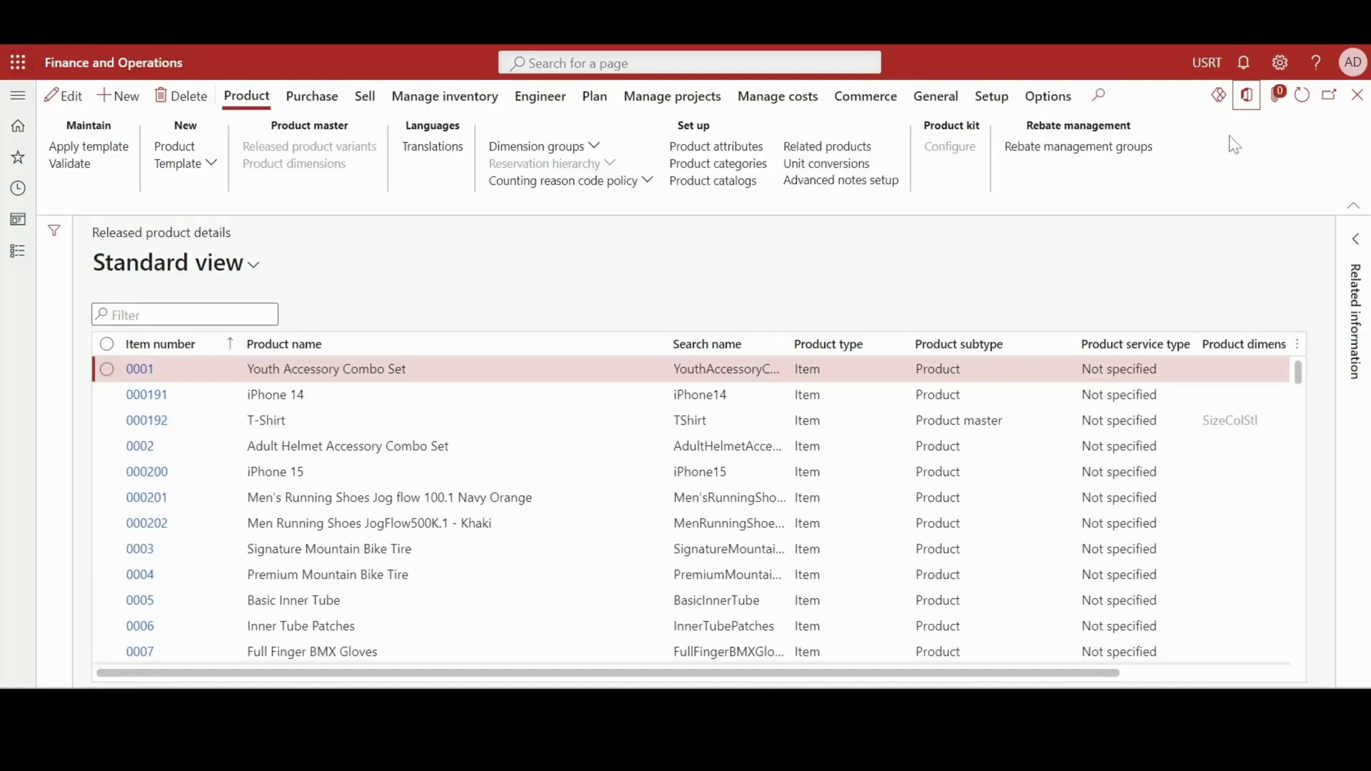
- Download the released products as an Excel workbook using the Released Product V3 template
left_click(1247, 100)
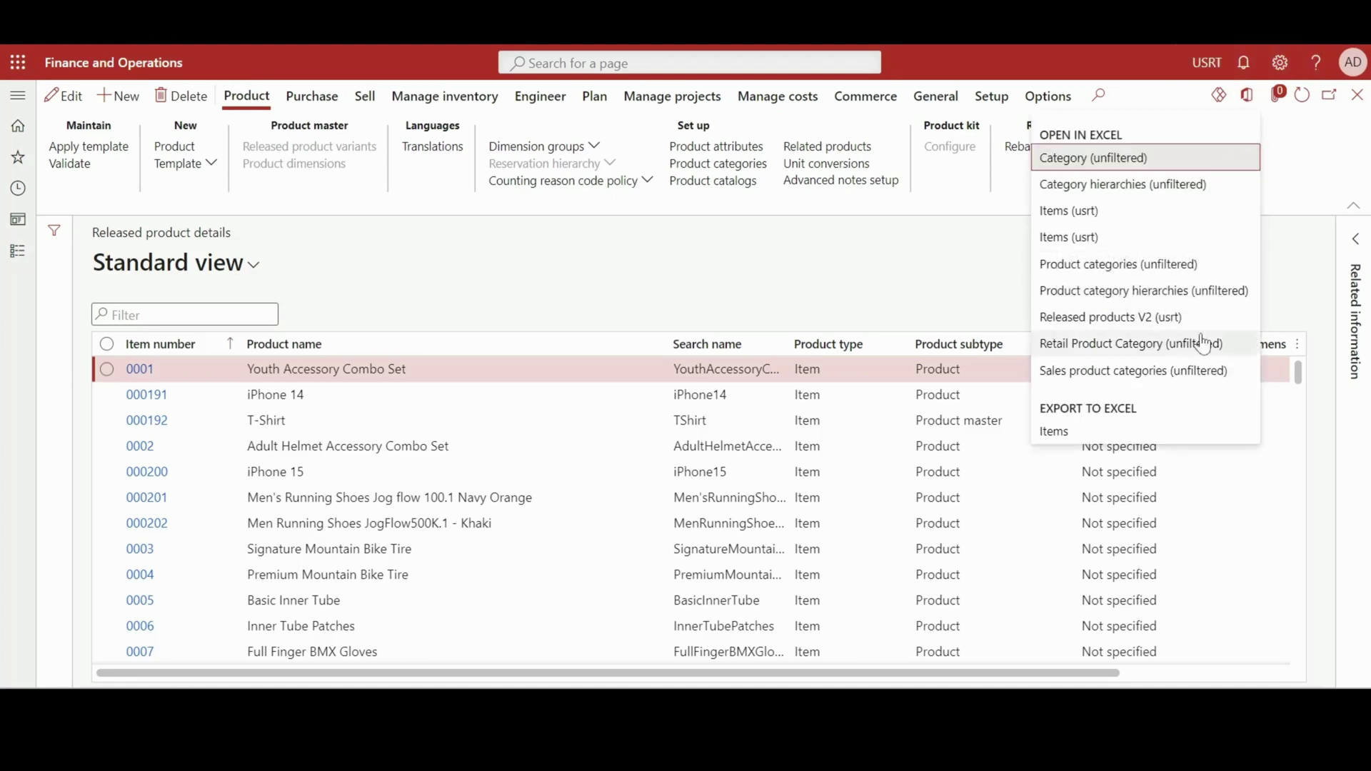
left_click(813, 257)
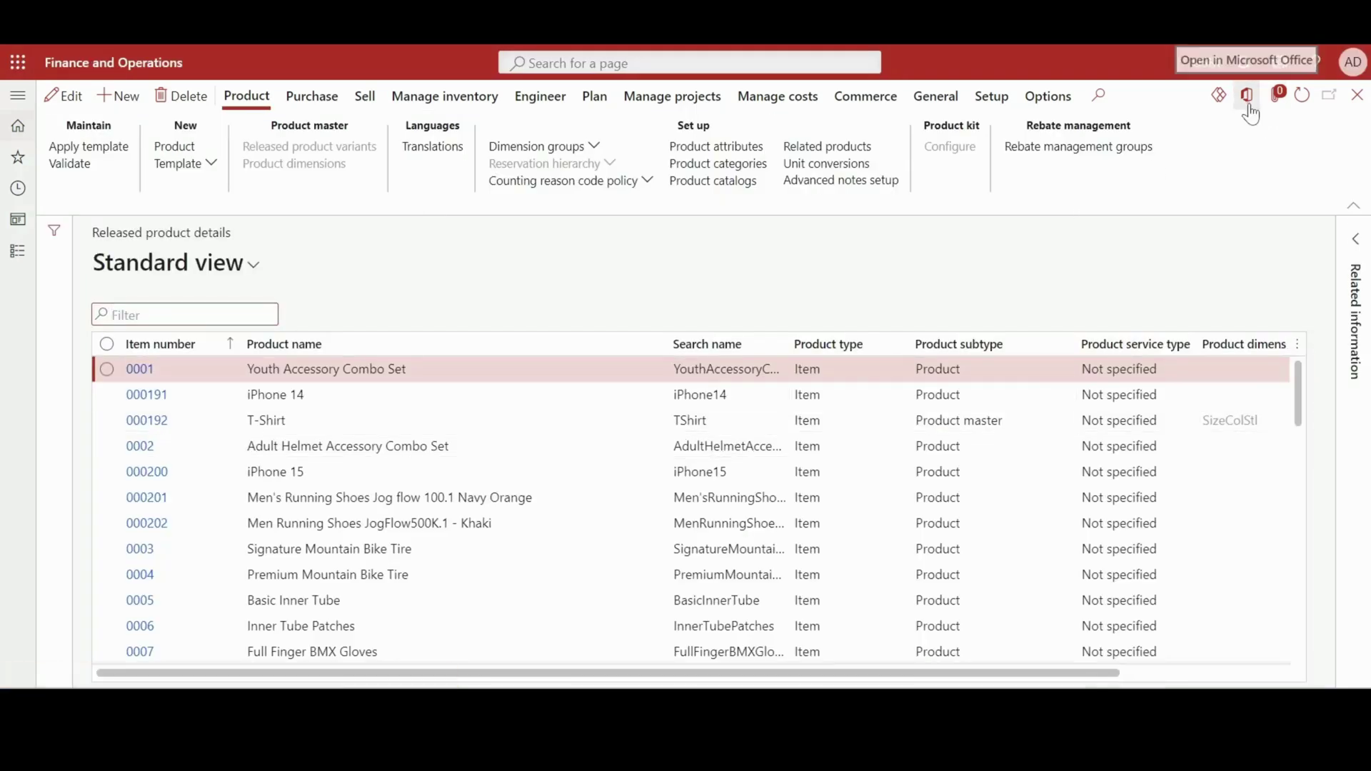
left_click(1248, 100)
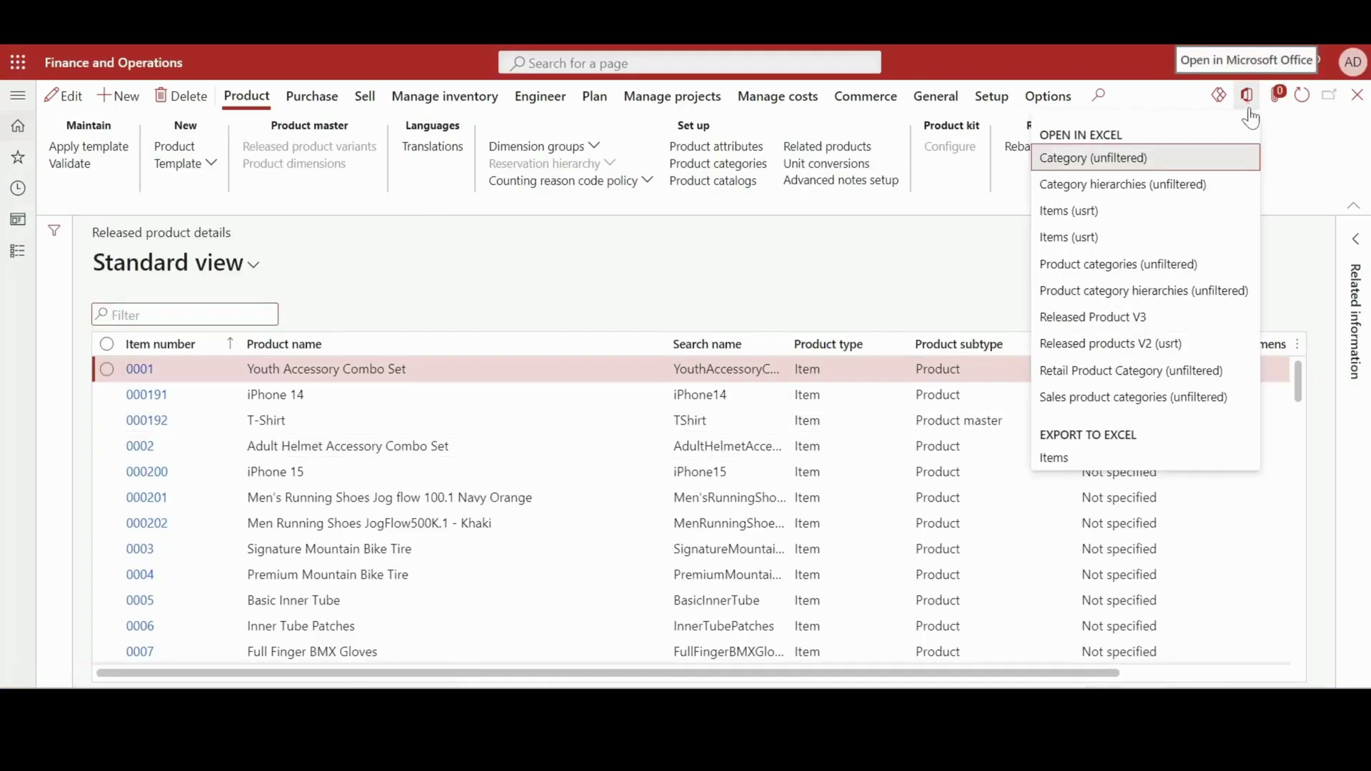
left_click(1184, 318)
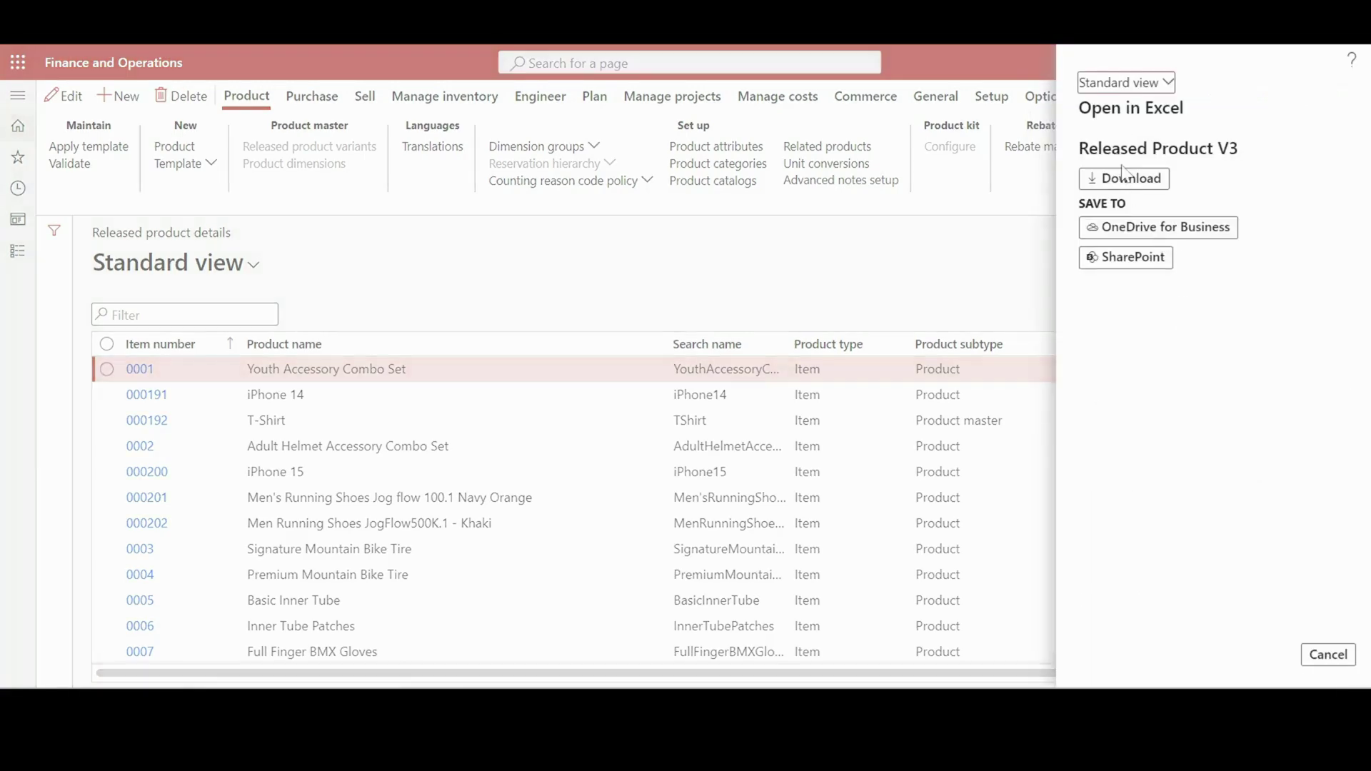
left_click(1124, 178)
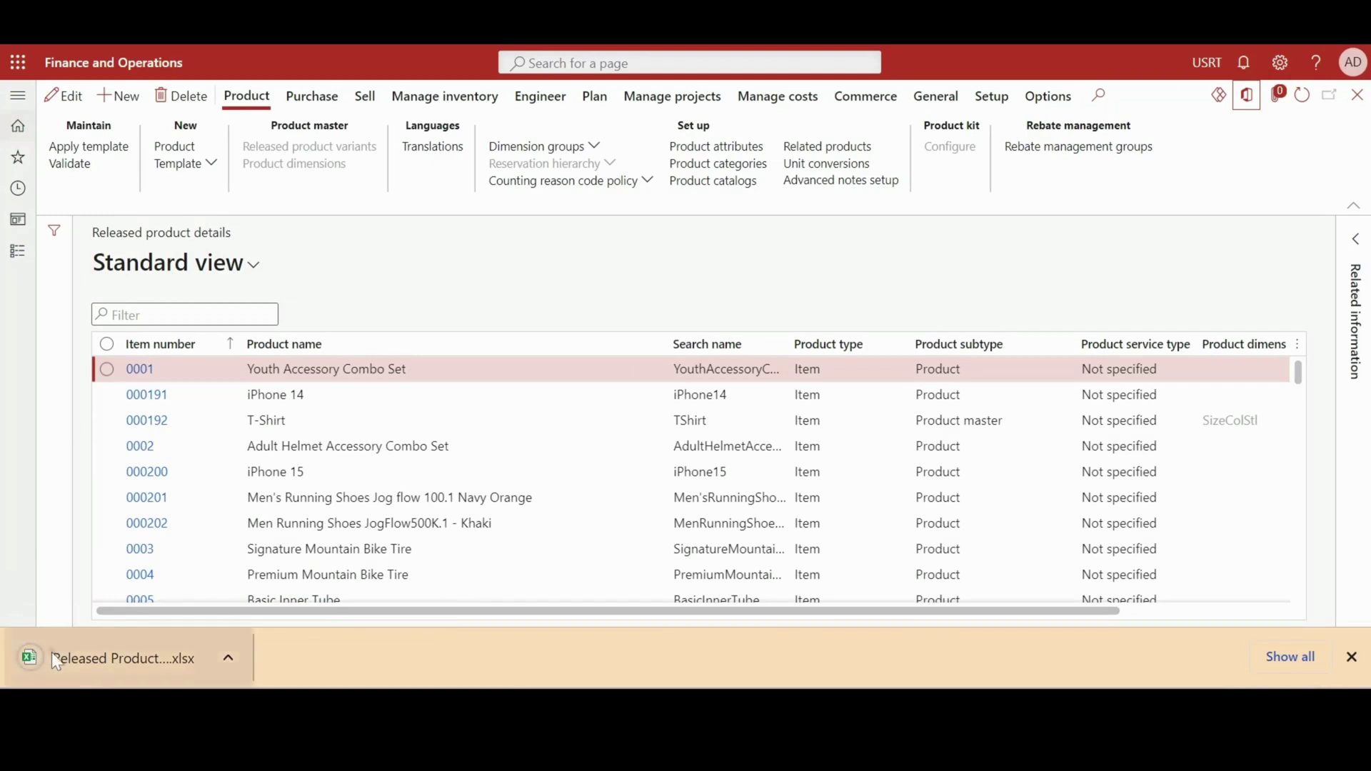
- Open the downloaded workbook, enable editing, and refresh to load item 0001 for company usrt
left_click(51, 657)
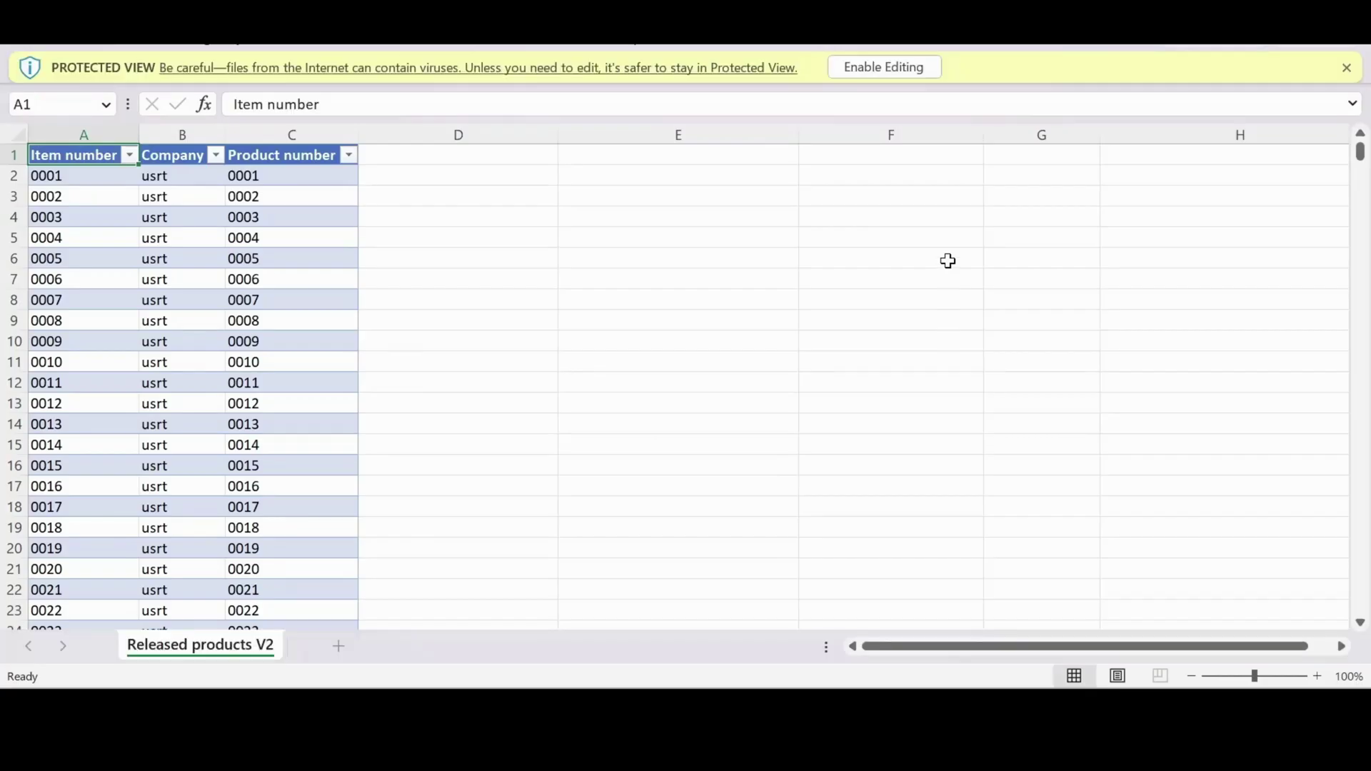
left_click(884, 67)
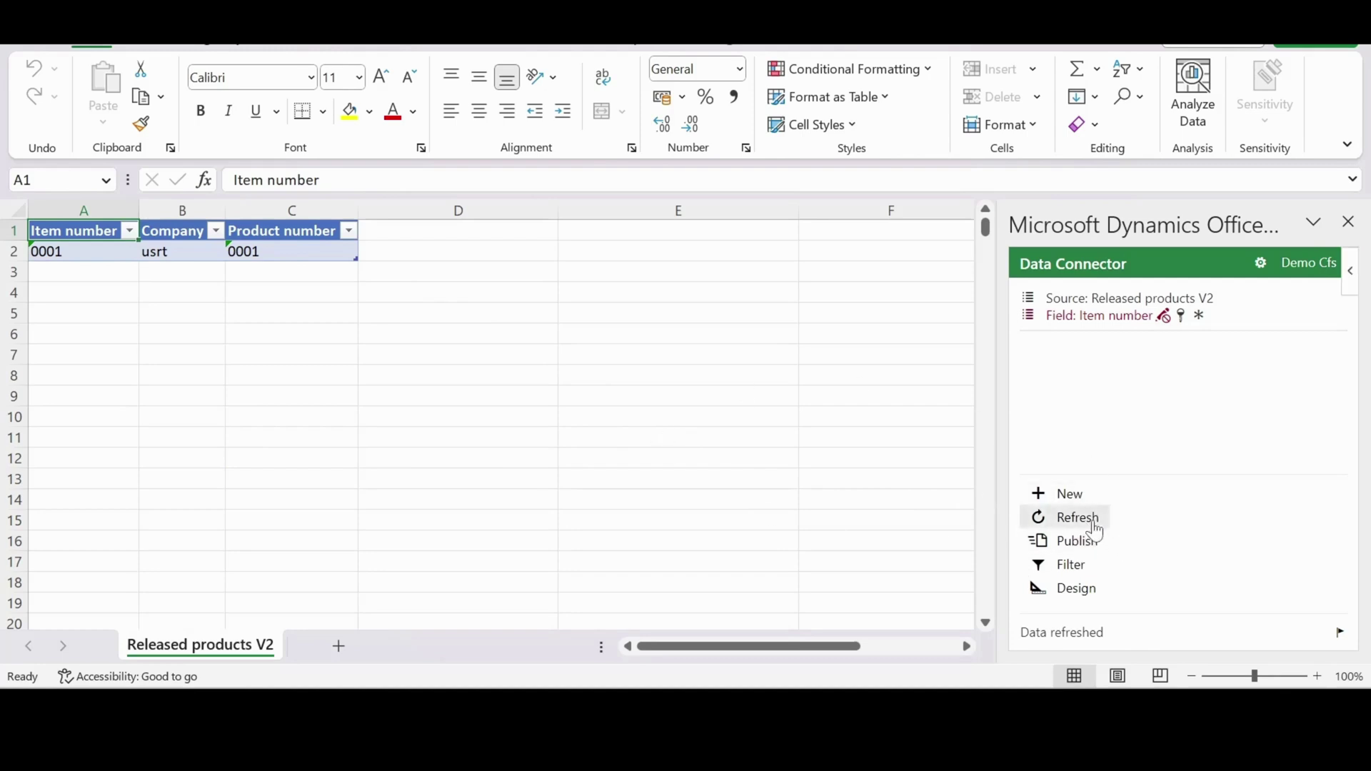
left_click(1091, 520)
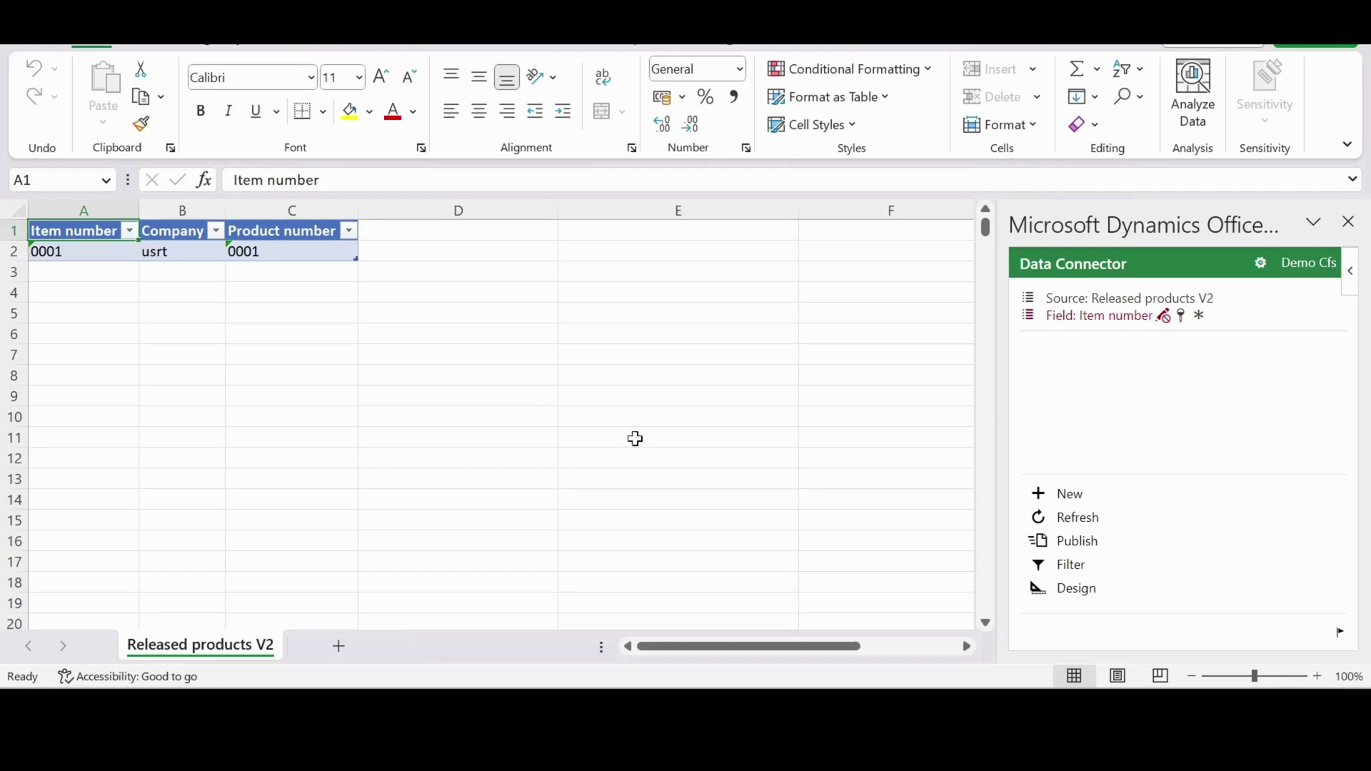
- Delete the Company 'usrt' and Item number '0001' filters, then refresh the data to list all products
left_click(1065, 575)
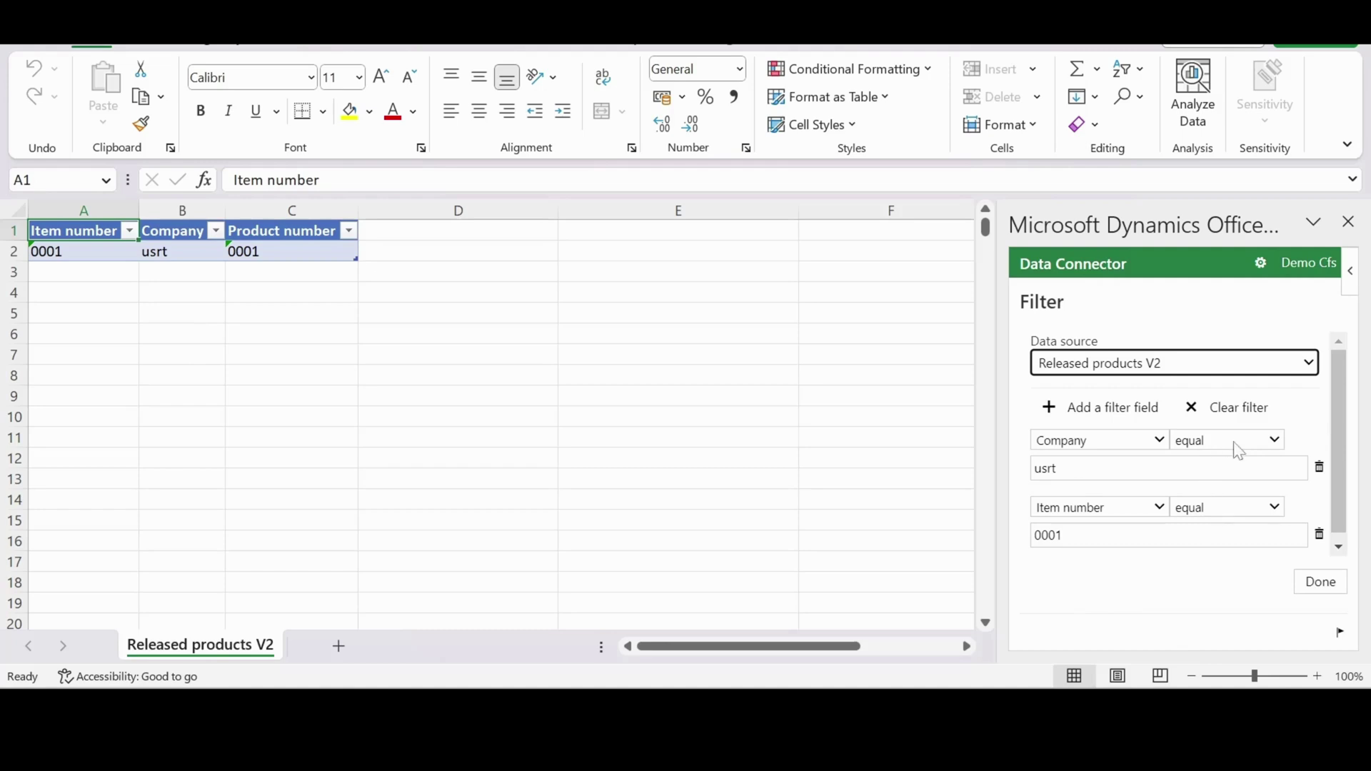
left_click(1320, 467)
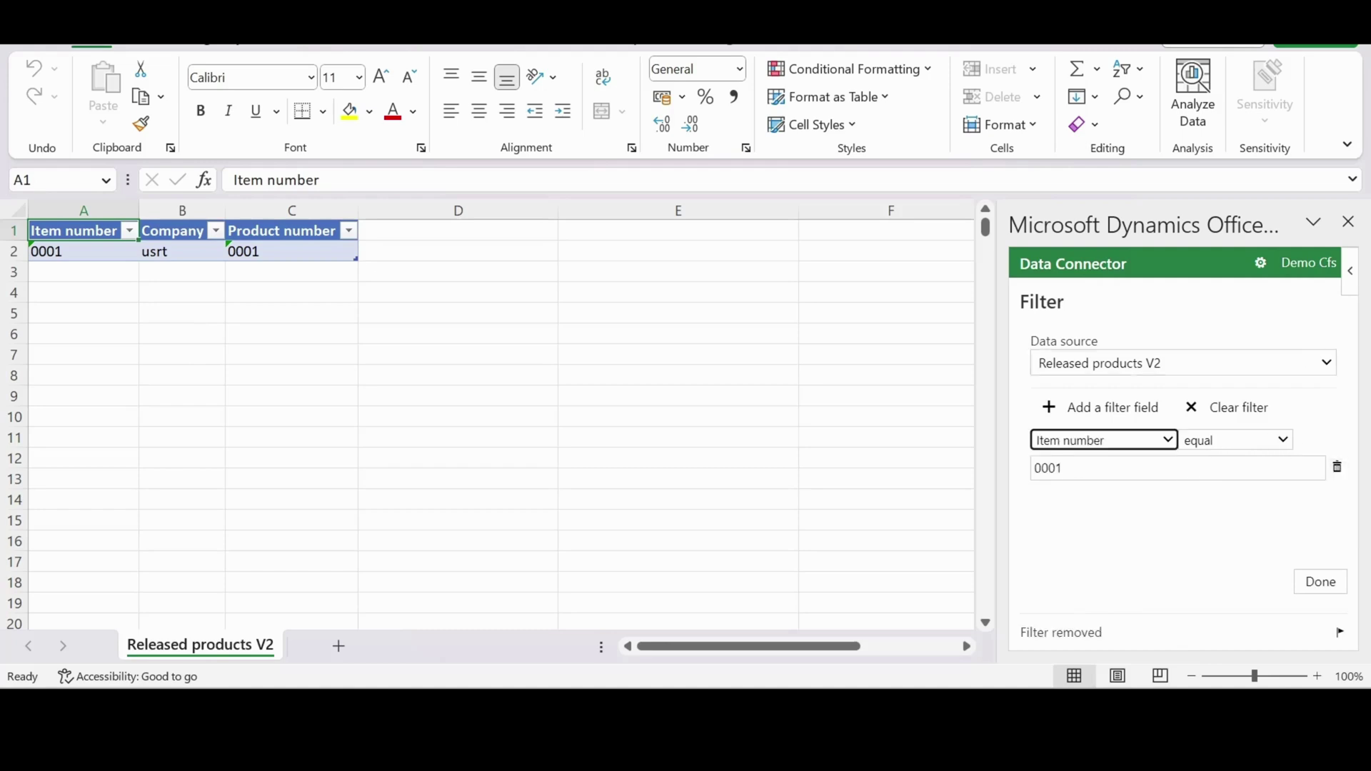
left_click(1334, 466)
left_click(1323, 586)
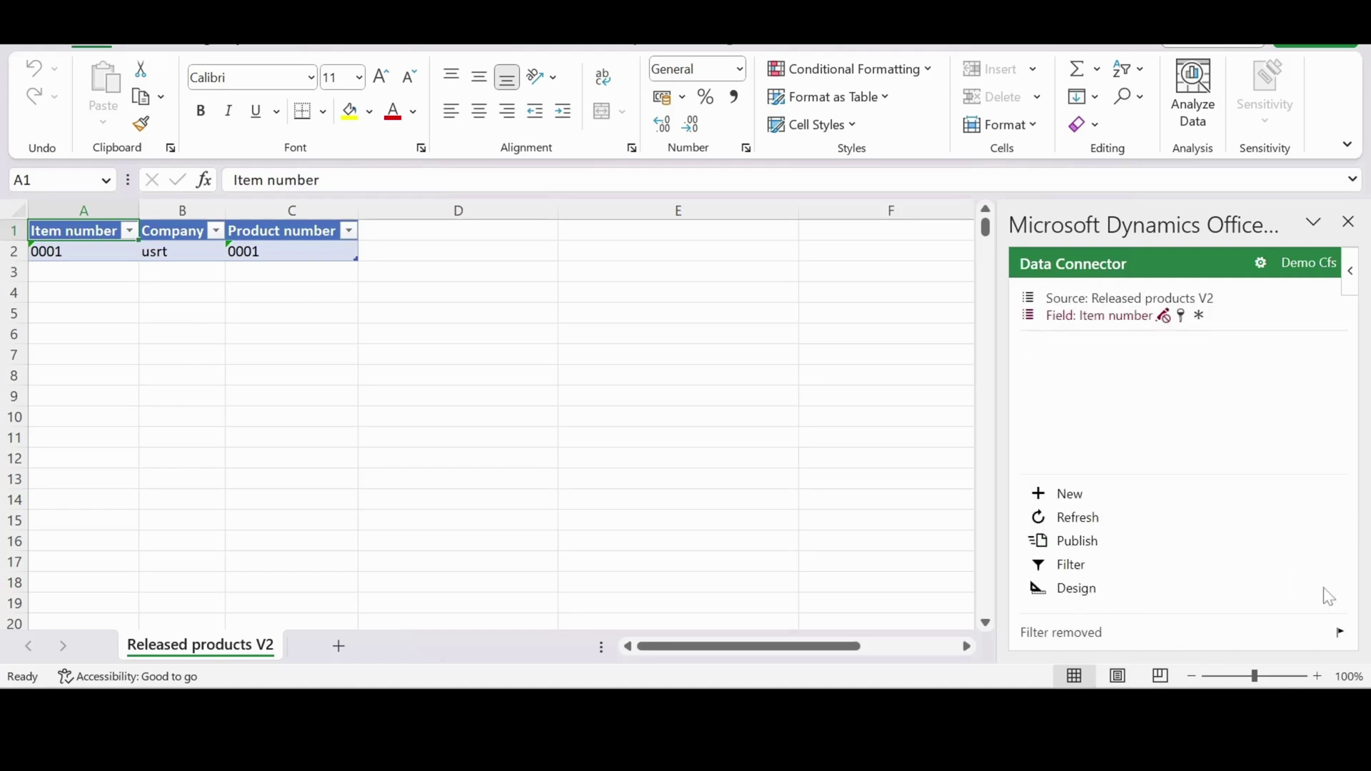
left_click(1082, 519)
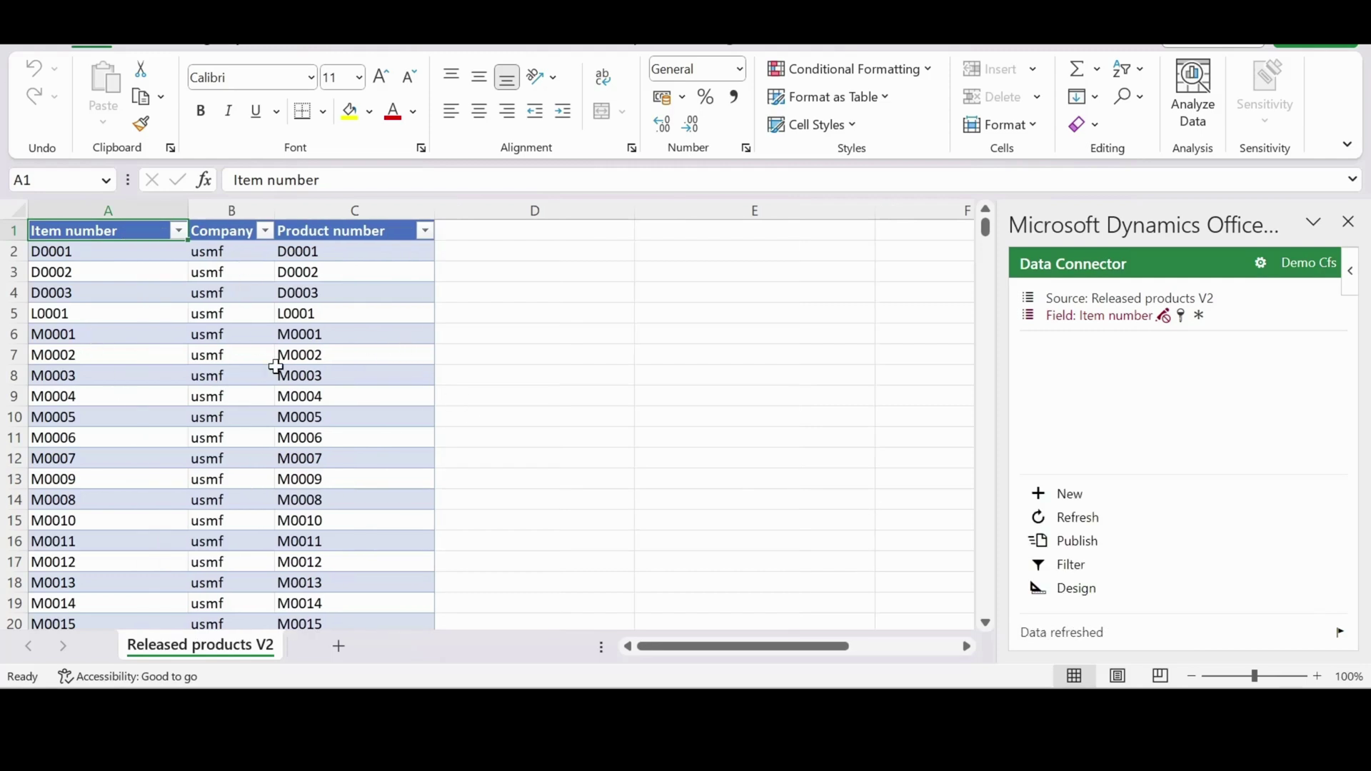
scroll(232, 366, "down", 3)
scroll(233, 369, "up", 3)
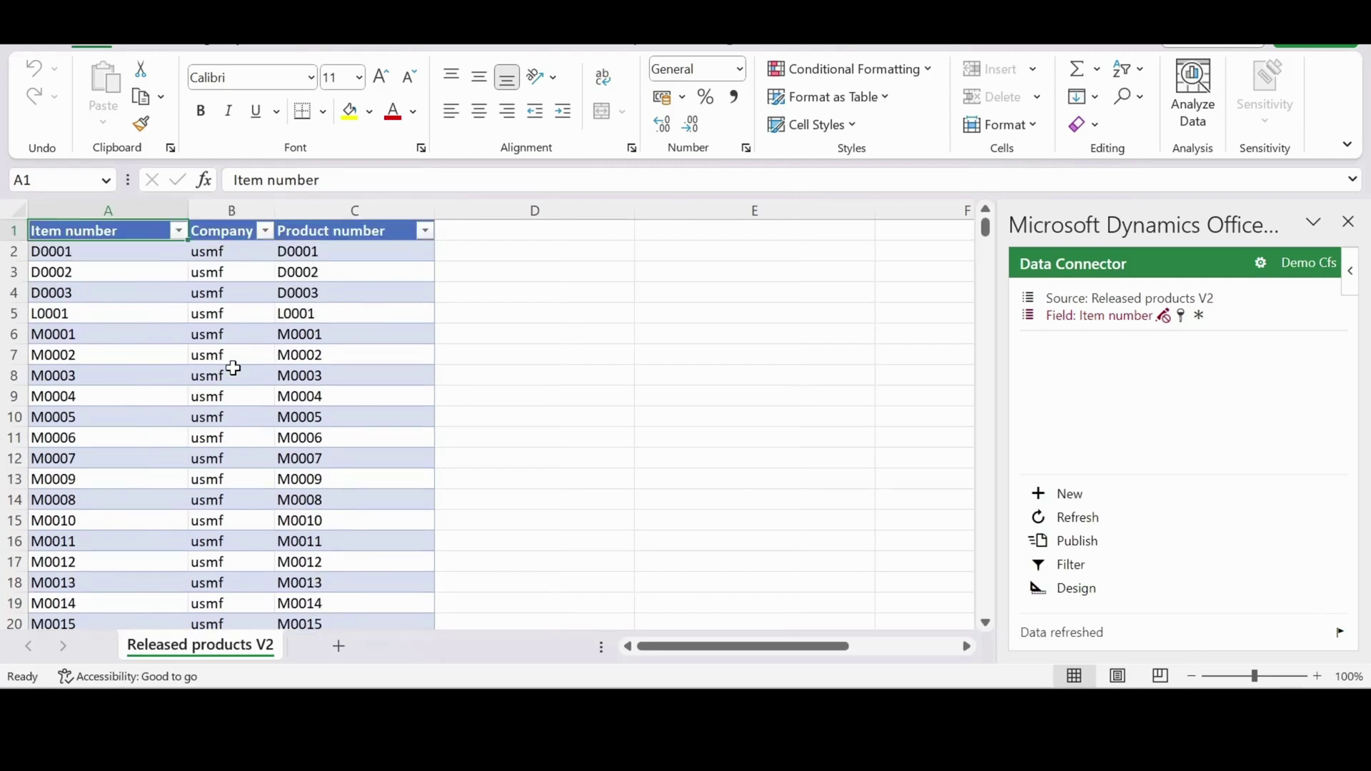